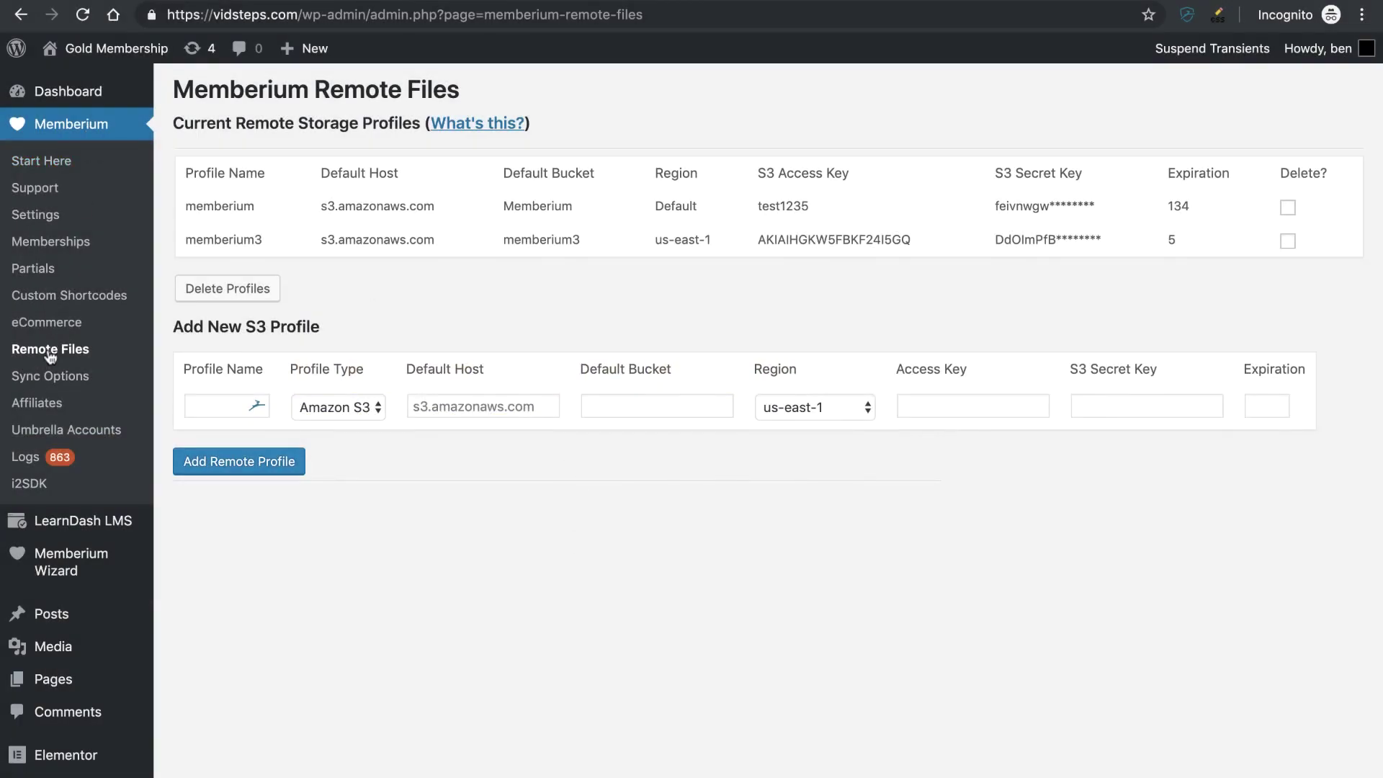
- Review the memberium3 profile and the memb_s3_link shortcode for /lesson1/lesson1.pdf
{"action": "left_click_drag", "start_coordinate": [183, 245], "coordinate": [617, 255]}
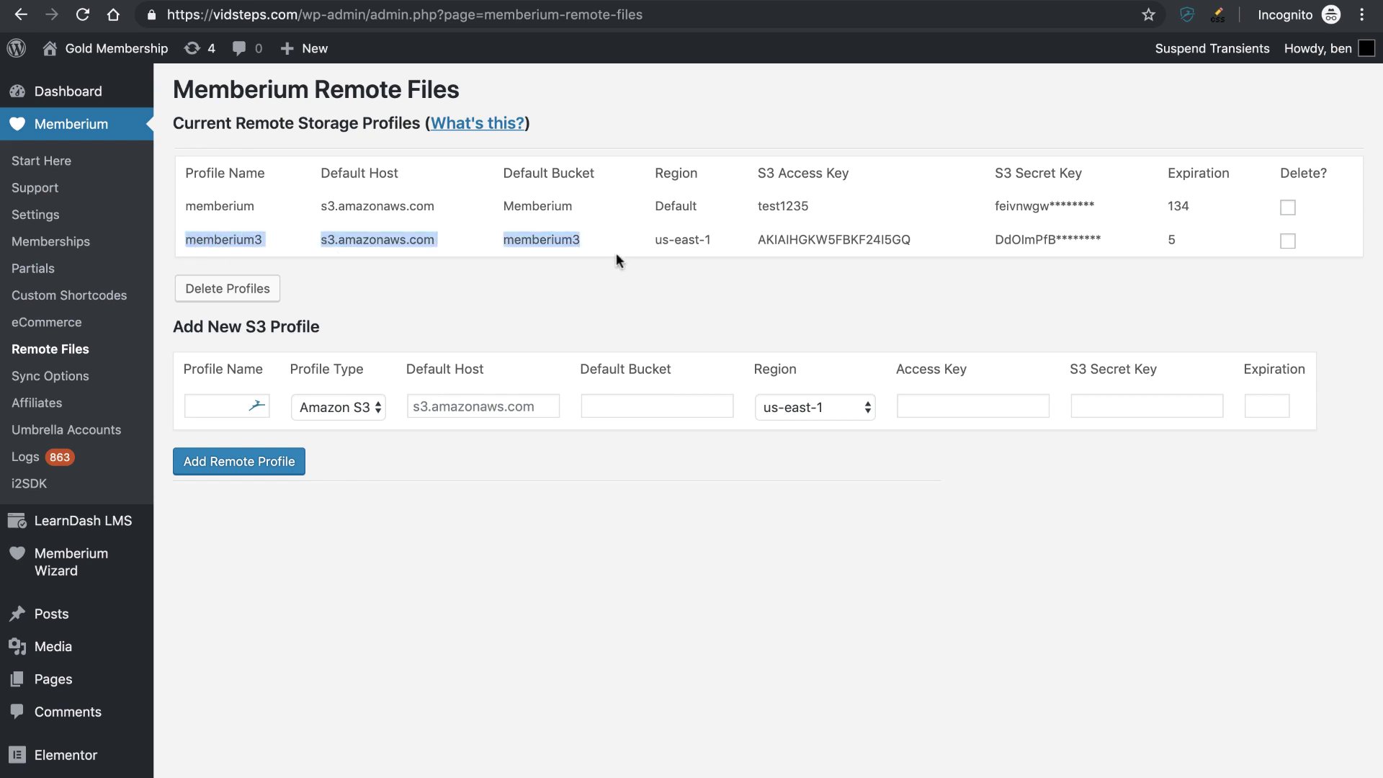
{"action": "left_click", "coordinate": [617, 256]}
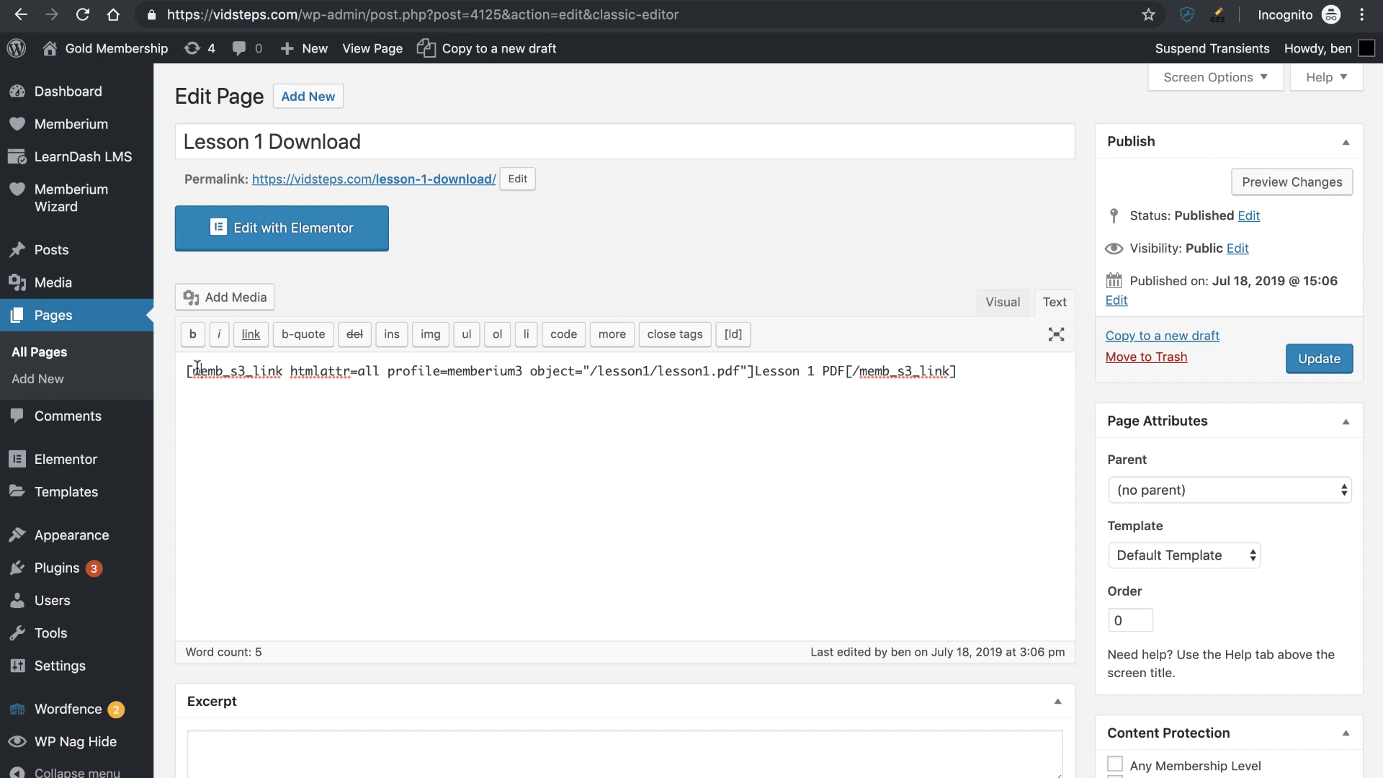
{"action": "triple_click", "coordinate": [193, 371]}
{"action": "key", "text": "Right"}
- Open the live Lesson 1 Download page and load the Lesson 1 PDF's signed link directly
{"action": "right_click", "coordinate": [401, 178]}
{"action": "left_click", "coordinate": [461, 180]}
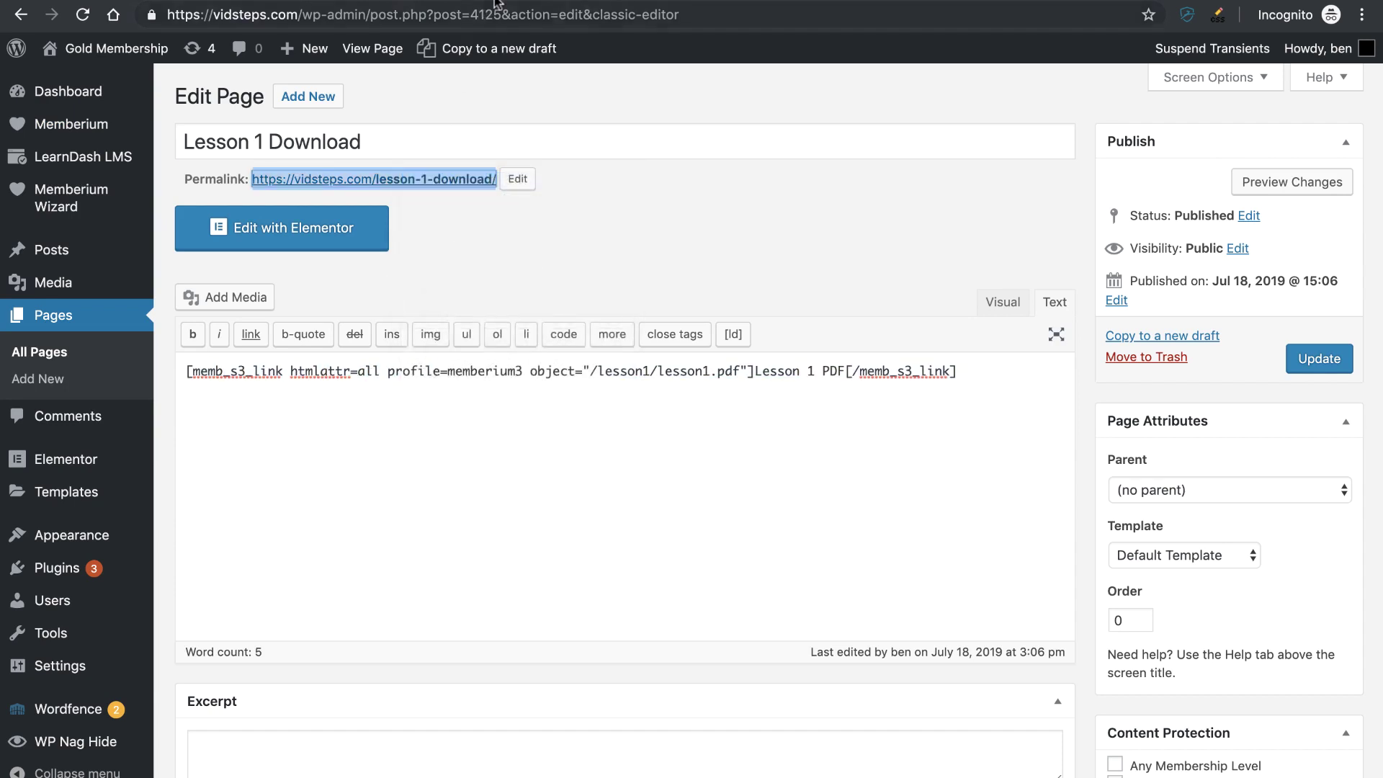
{"action": "key", "text": "ctrl+Tab"}
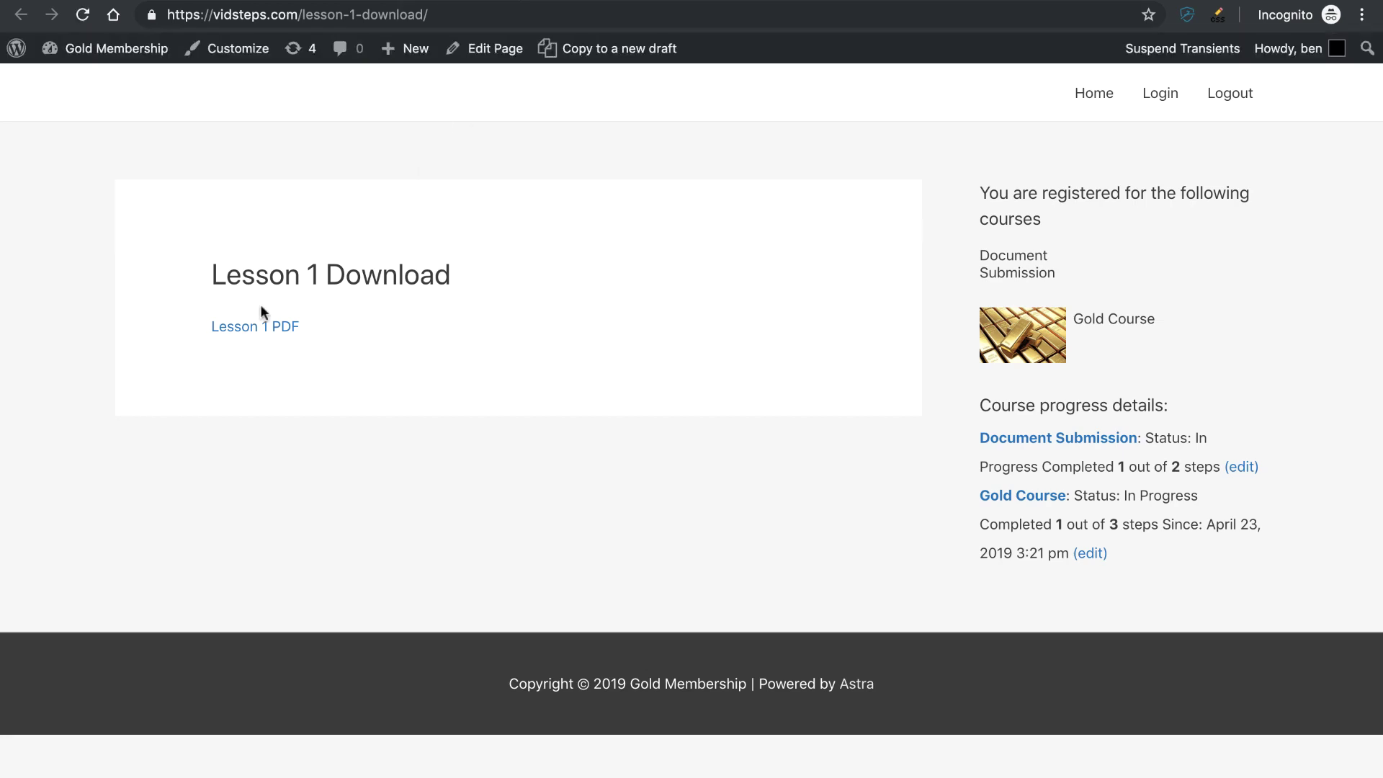
{"action": "right_click", "coordinate": [251, 328]}
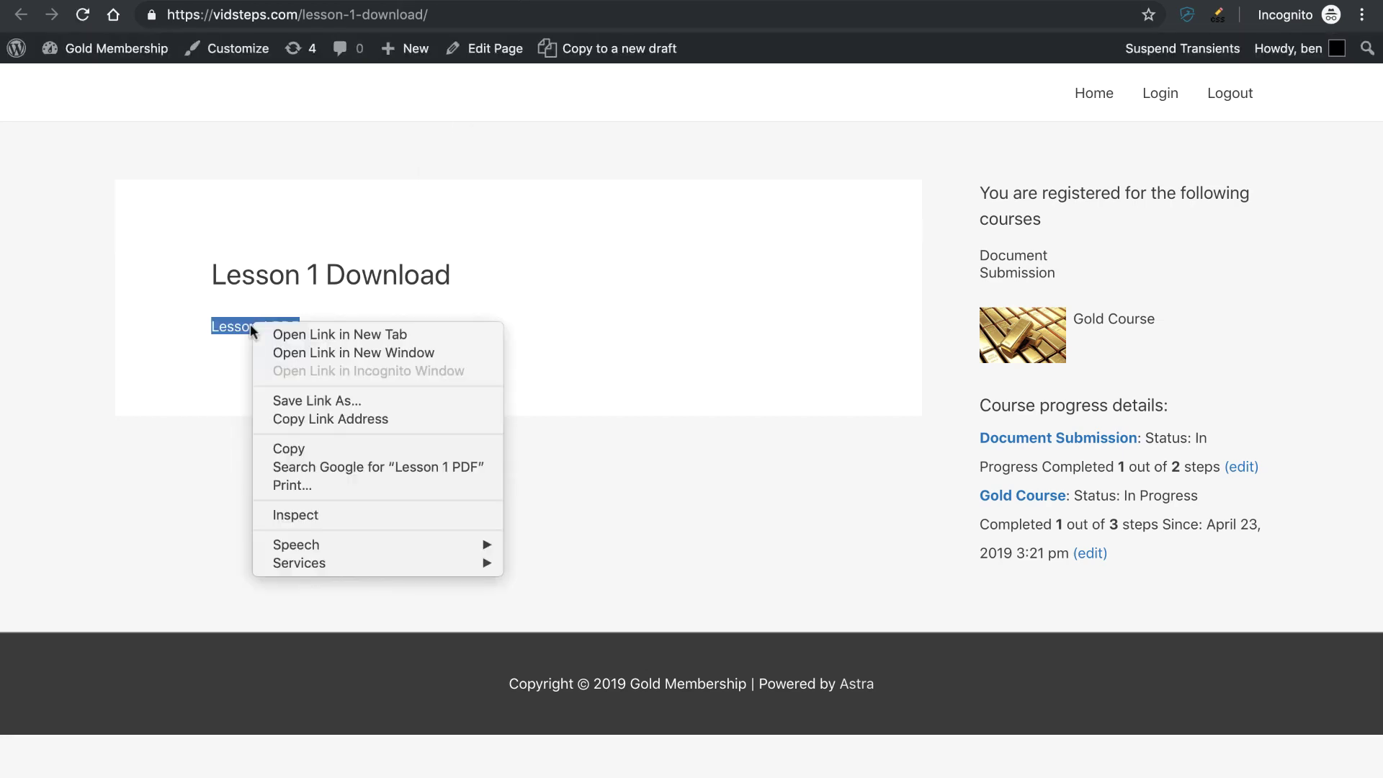
{"action": "left_click", "coordinate": [323, 420]}
{"action": "left_click", "coordinate": [458, 24]}
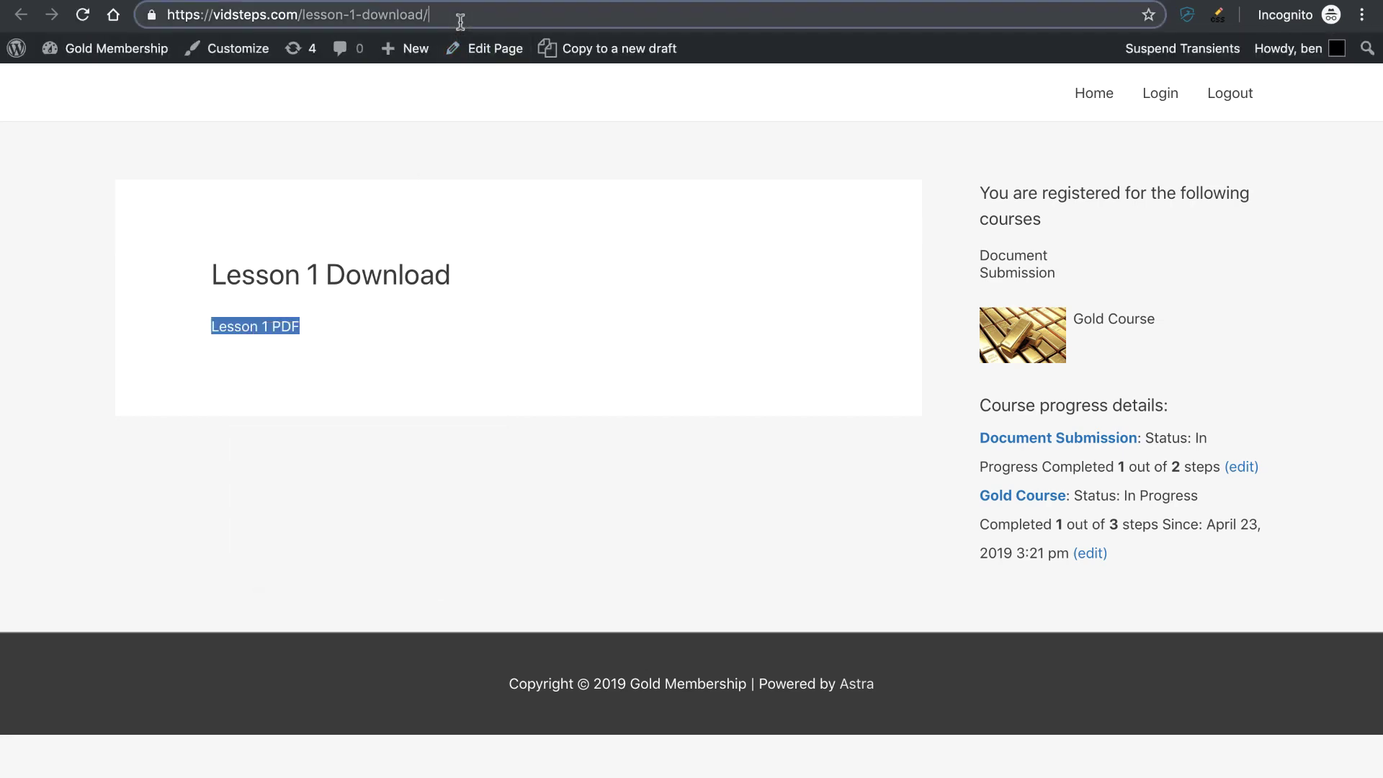
{"action": "key", "text": "super+v"}
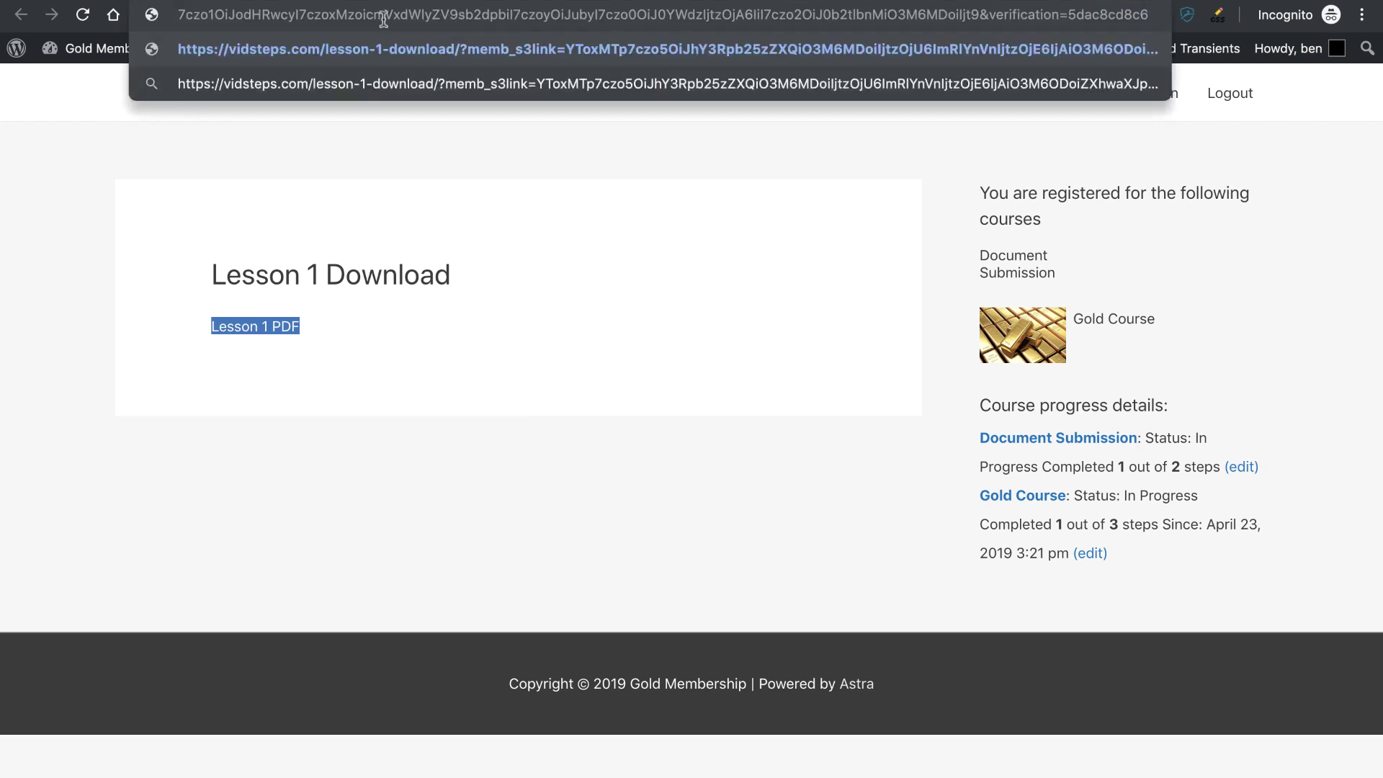
{"action": "left_click_drag", "start_coordinate": [308, 14], "coordinate": [1035, 22]}
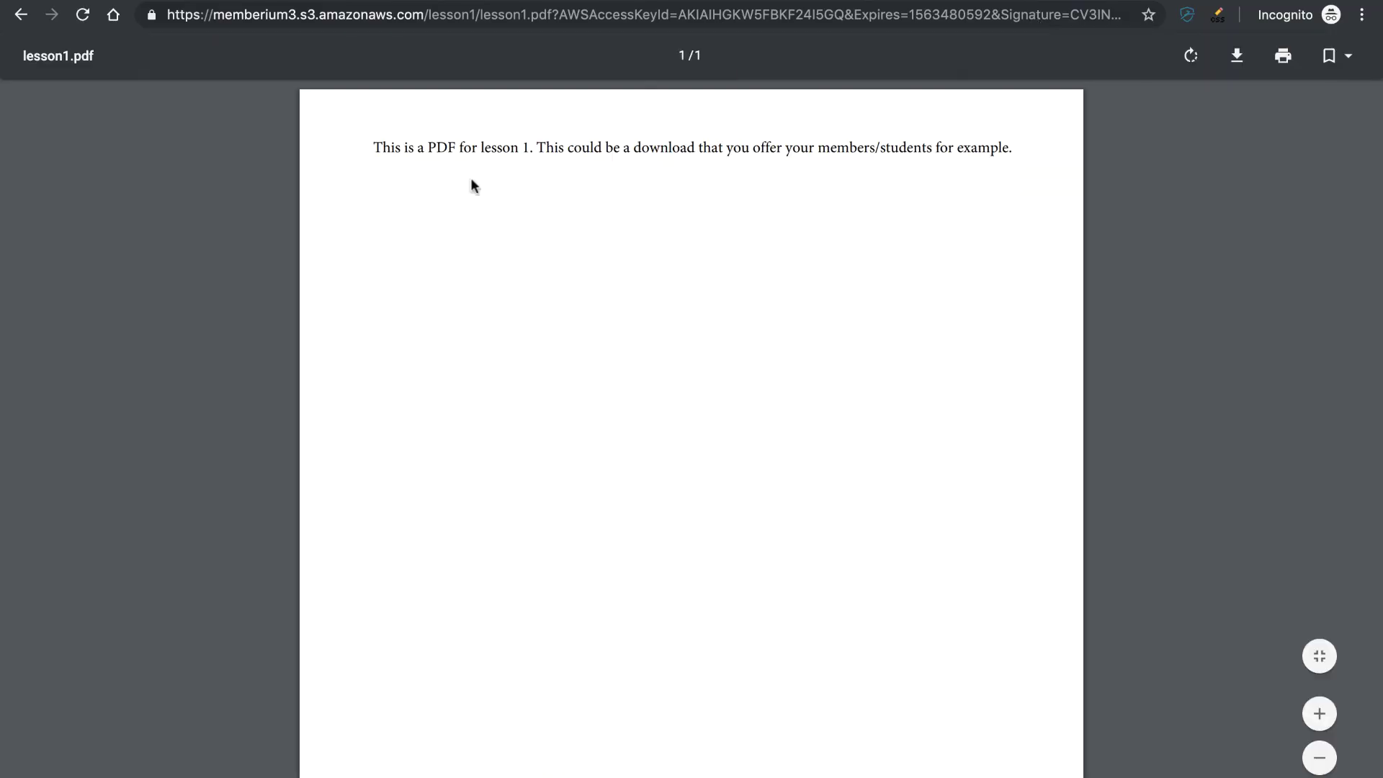
- View the Lesson 1 PDF, then reload its signed link to get the AccessDenied expiry error
{"action": "left_click_drag", "start_coordinate": [382, 147], "coordinate": [734, 148]}
{"action": "left_click", "coordinate": [733, 148]}
{"action": "left_click", "coordinate": [561, 15]}
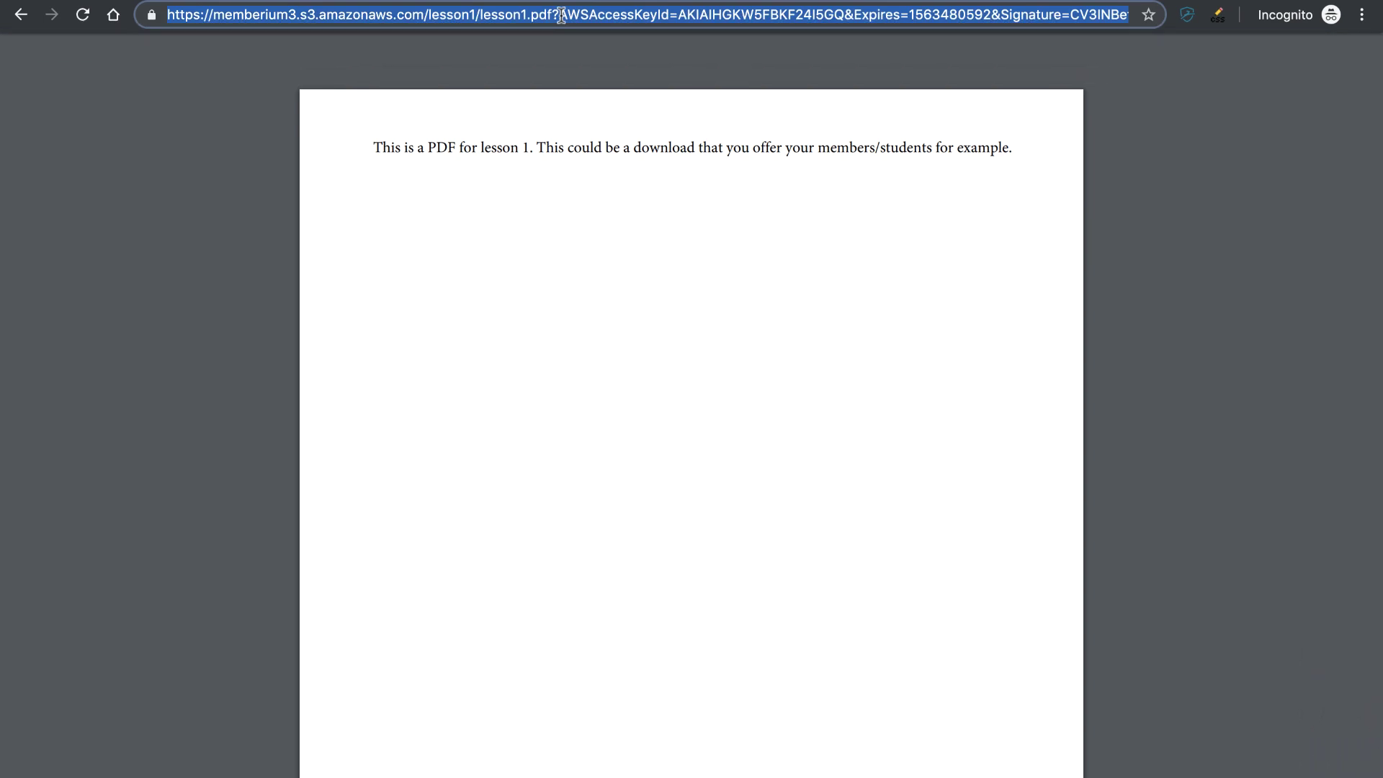
{"action": "left_click", "coordinate": [82, 15]}
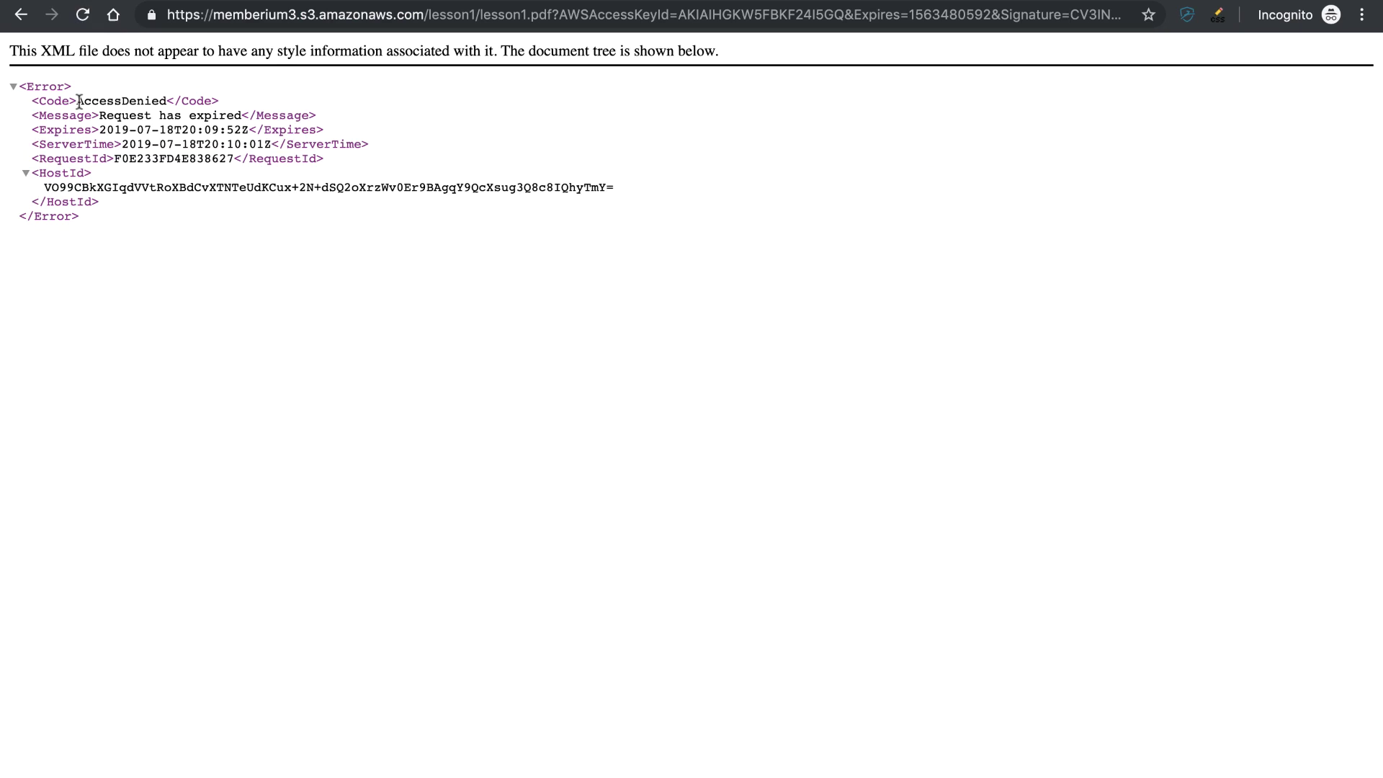
{"action": "left_click_drag", "start_coordinate": [77, 100], "coordinate": [167, 100]}
{"action": "left_click", "coordinate": [168, 101]}
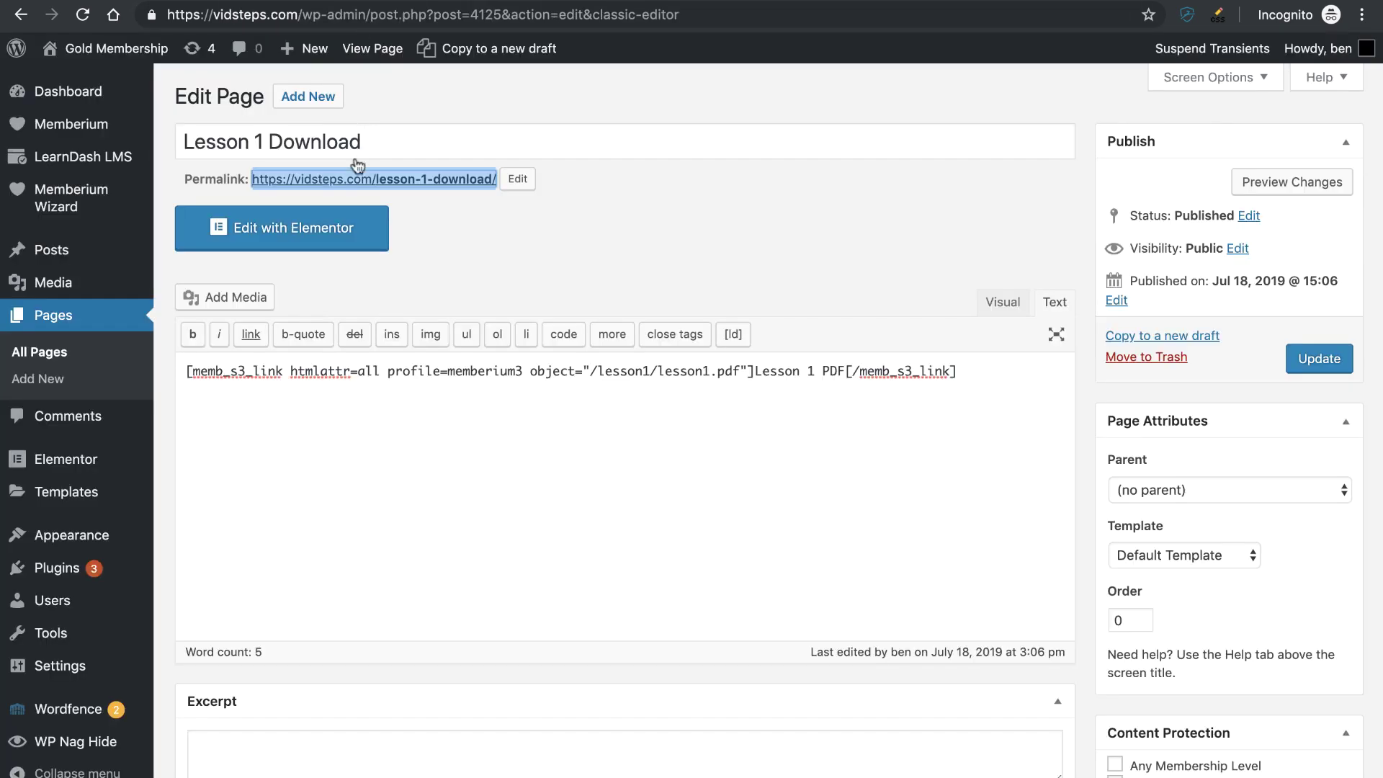
- Open the page permalink in a new tab to view the live Lesson 1 Download page
{"action": "right_click", "coordinate": [314, 178]}
{"action": "left_click", "coordinate": [334, 181]}
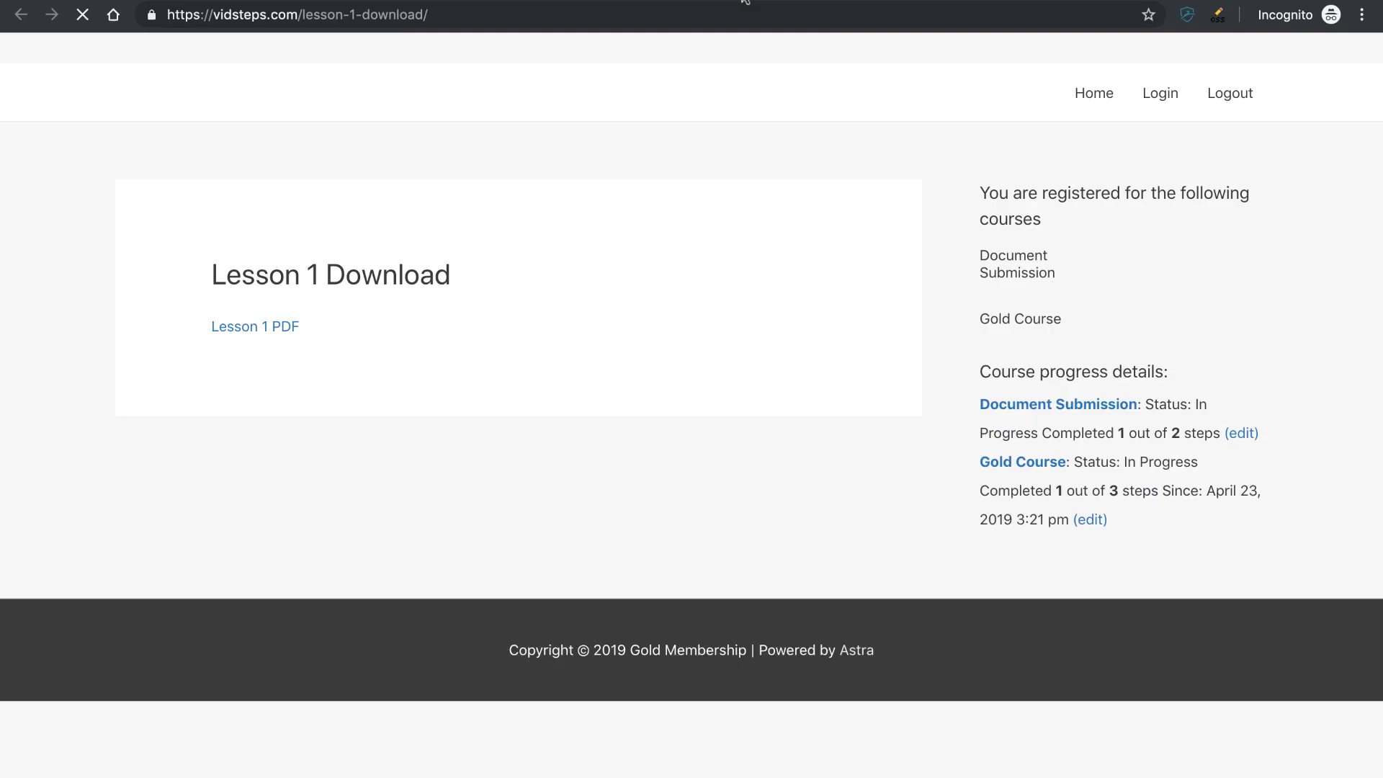
{"action": "left_click", "coordinate": [739, 3]}
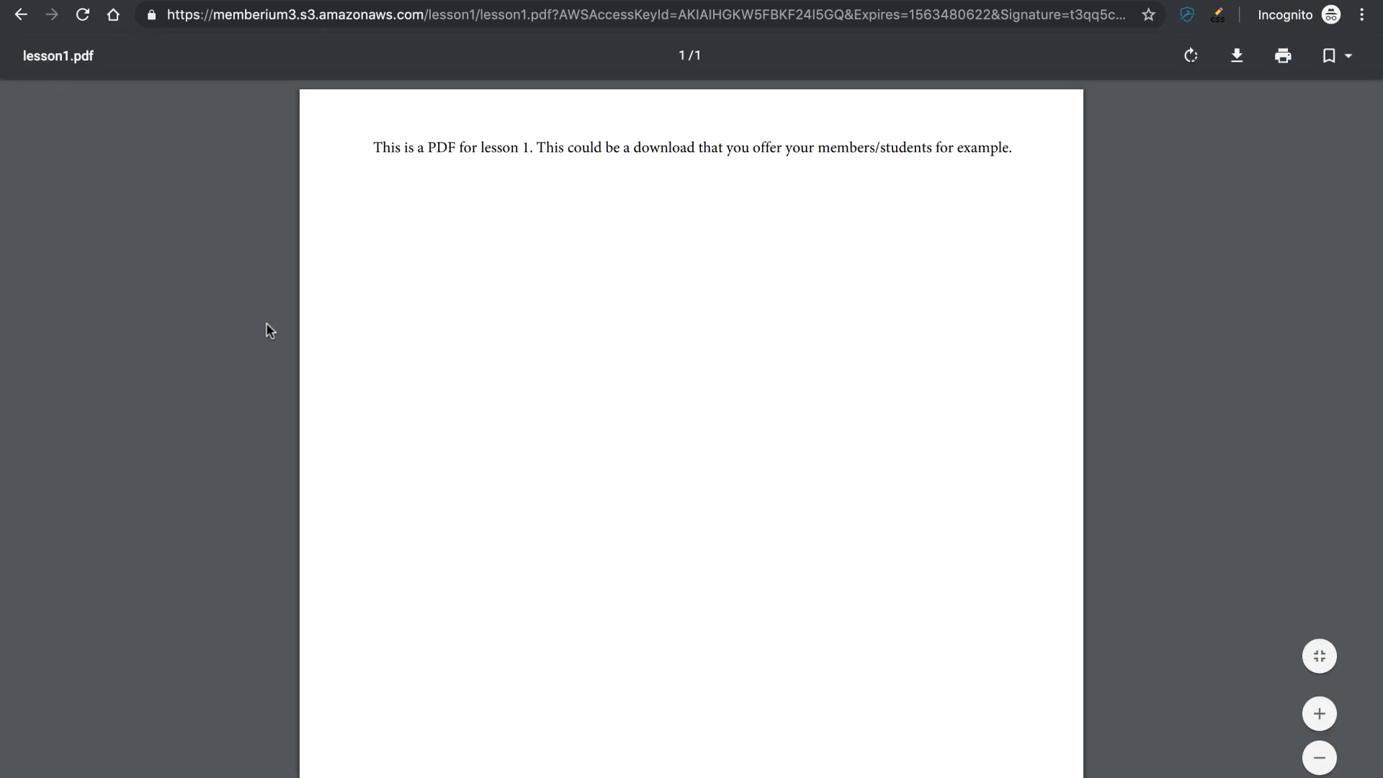
{"action": "scroll", "coordinate": [542, 481], "scroll_direction": "down", "scroll_amount": 3}
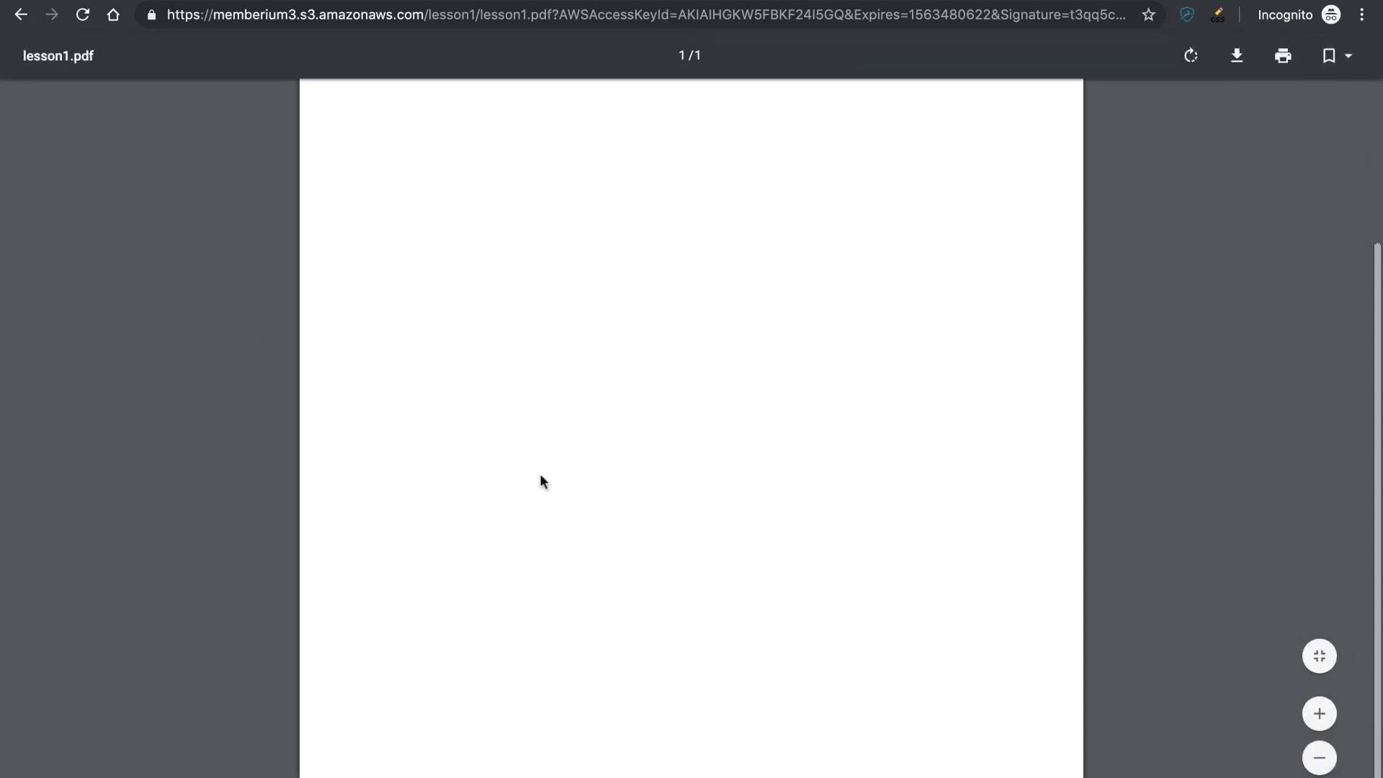
{"action": "scroll", "coordinate": [541, 477], "scroll_direction": "up", "scroll_amount": 3}
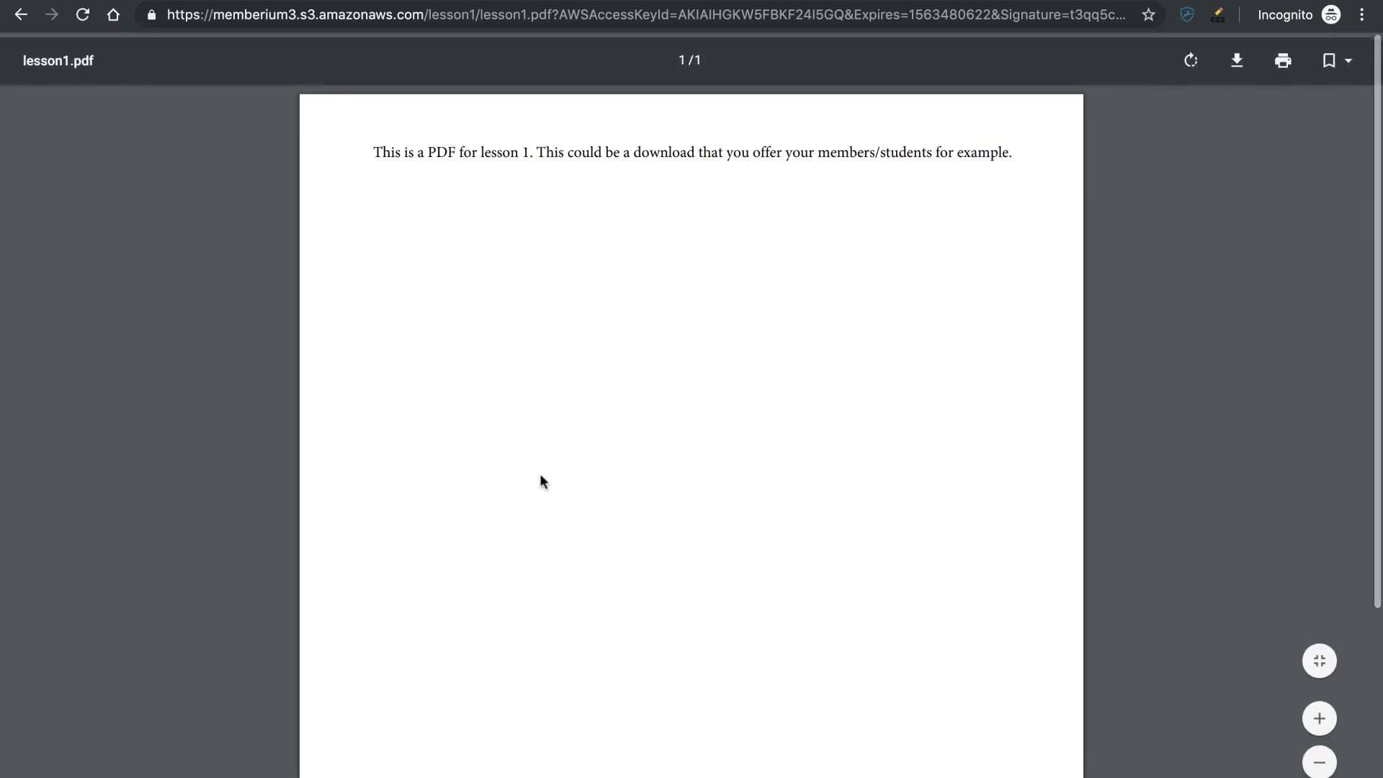
- Reload the signed PDF address and confirm the AccessDenied 'Request has expired' error
{"action": "left_click", "coordinate": [569, 15]}
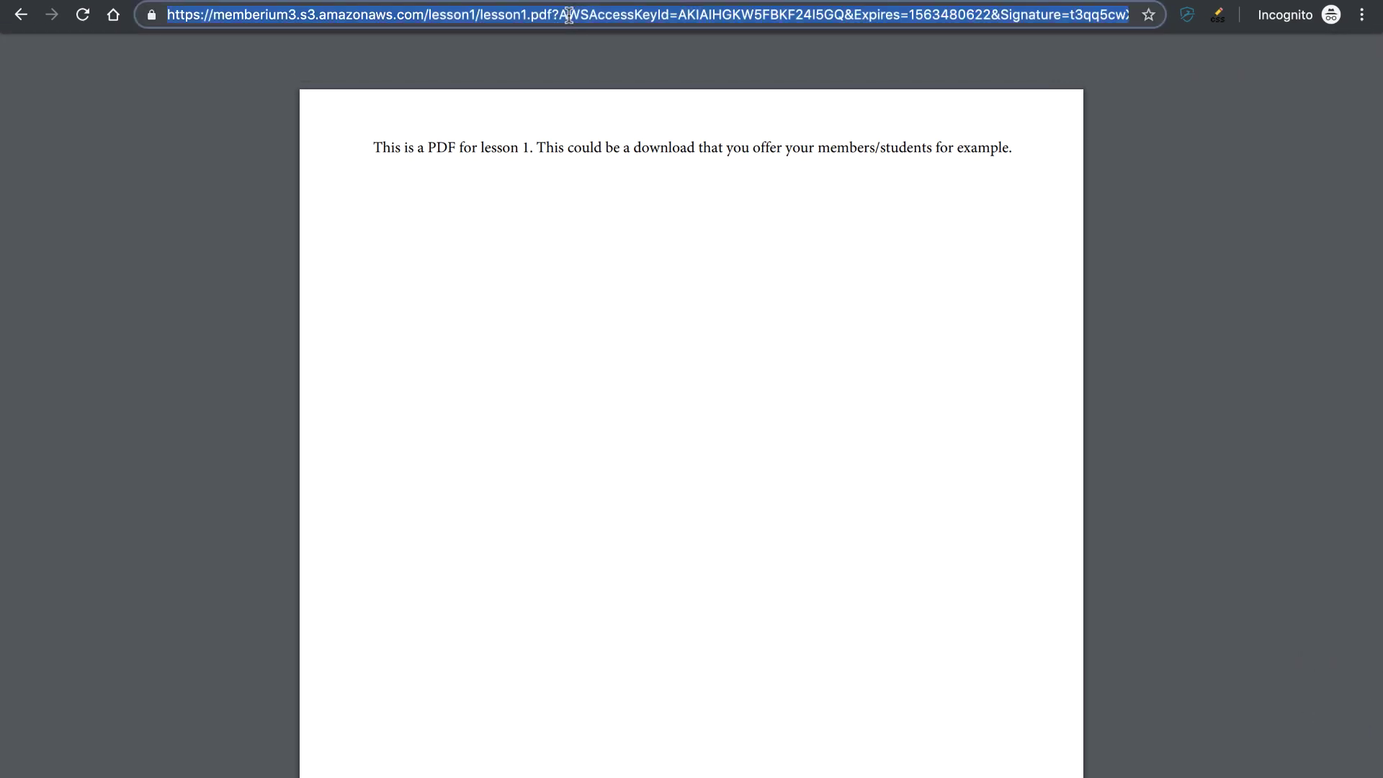
{"action": "key", "text": "Return"}
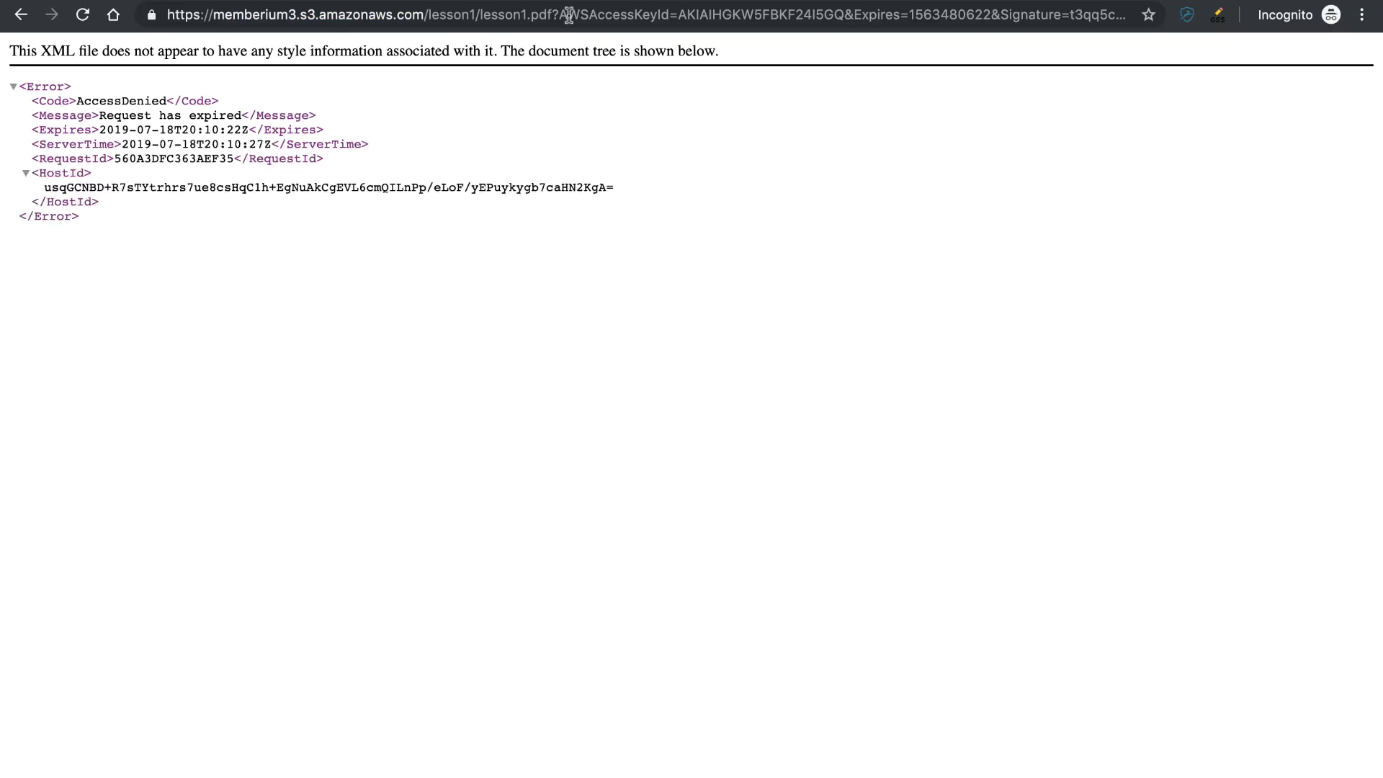
{"action": "left_click_drag", "start_coordinate": [77, 101], "coordinate": [173, 97]}
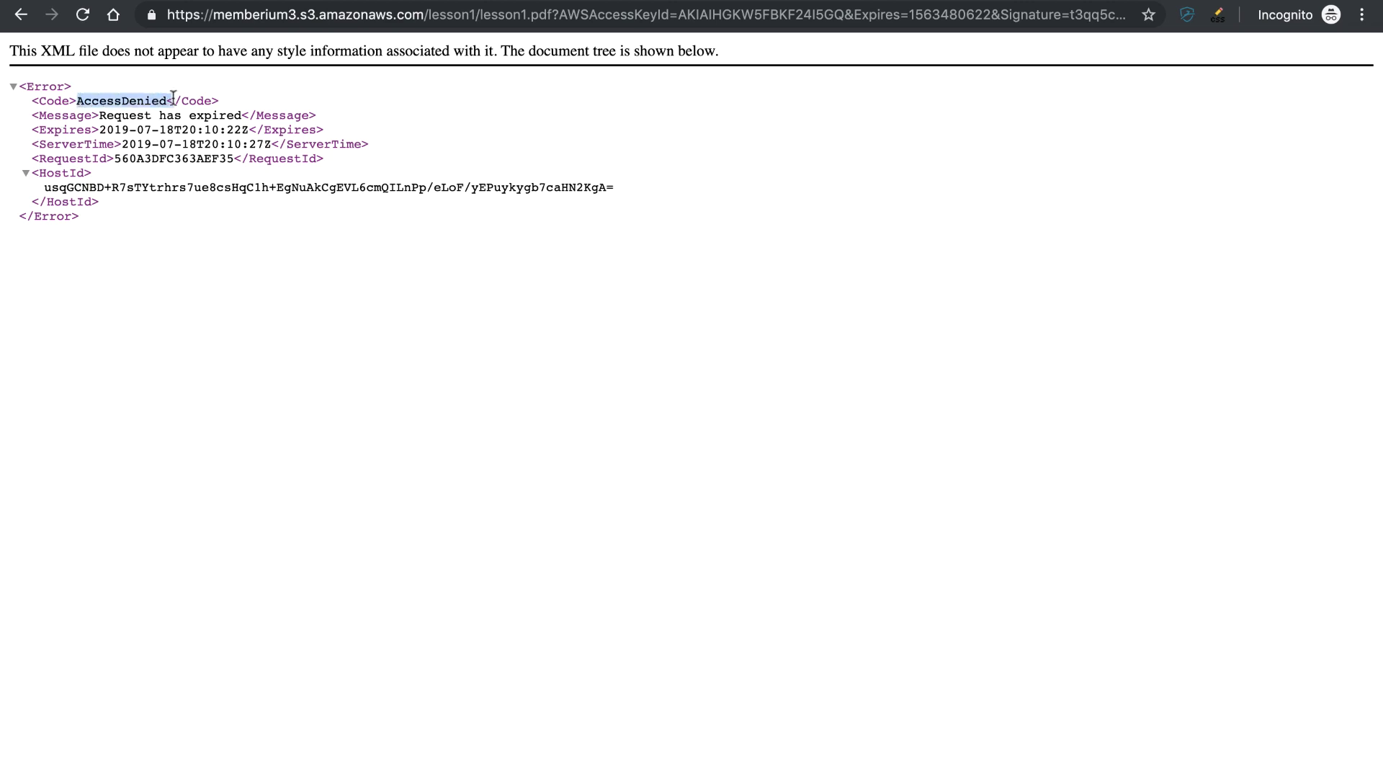
{"action": "left_click", "coordinate": [308, 92]}
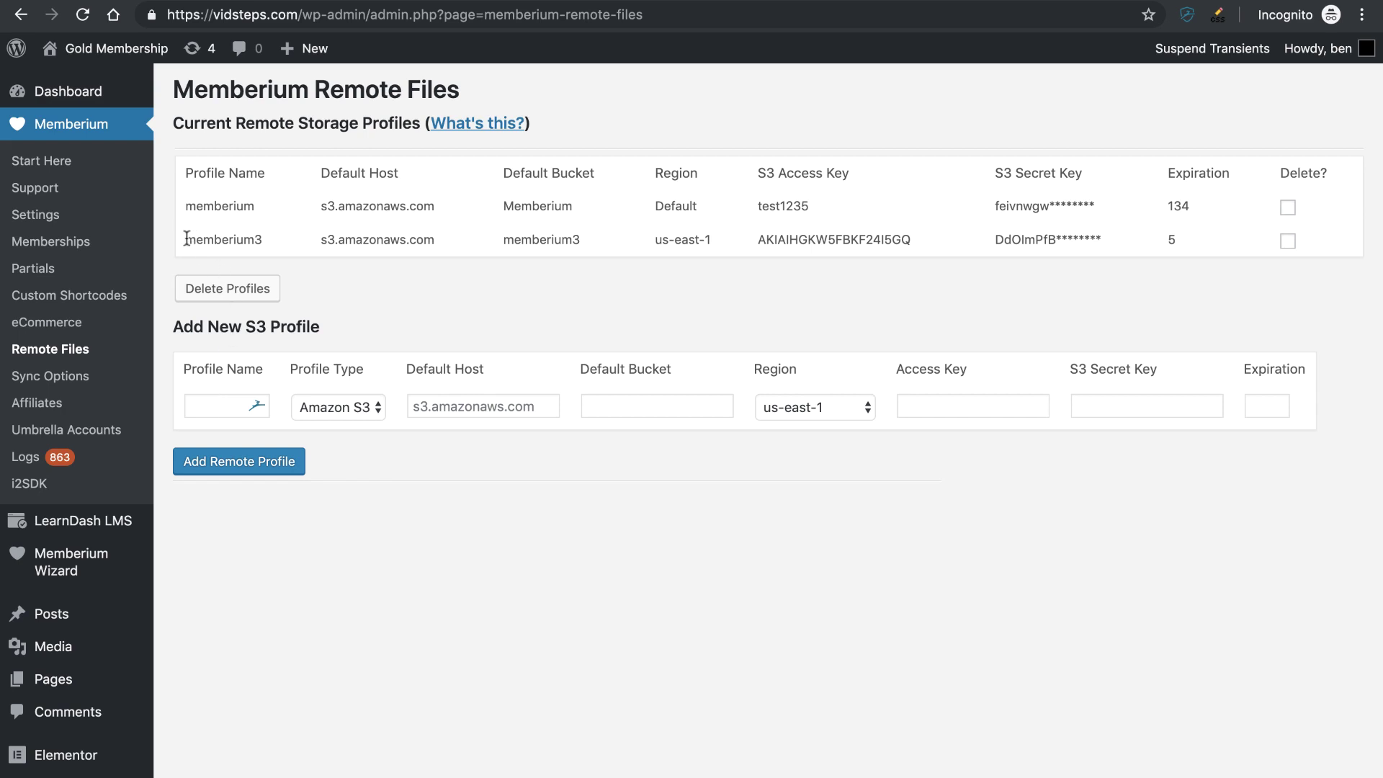
- Inspect the memberium3 profile and new-profile fields, and verify the bucket's region is us-east-1 (N. Virginia)
{"action": "left_click_drag", "start_coordinate": [186, 239], "coordinate": [263, 245]}
{"action": "left_click", "coordinate": [262, 239]}
{"action": "left_click", "coordinate": [194, 408]}
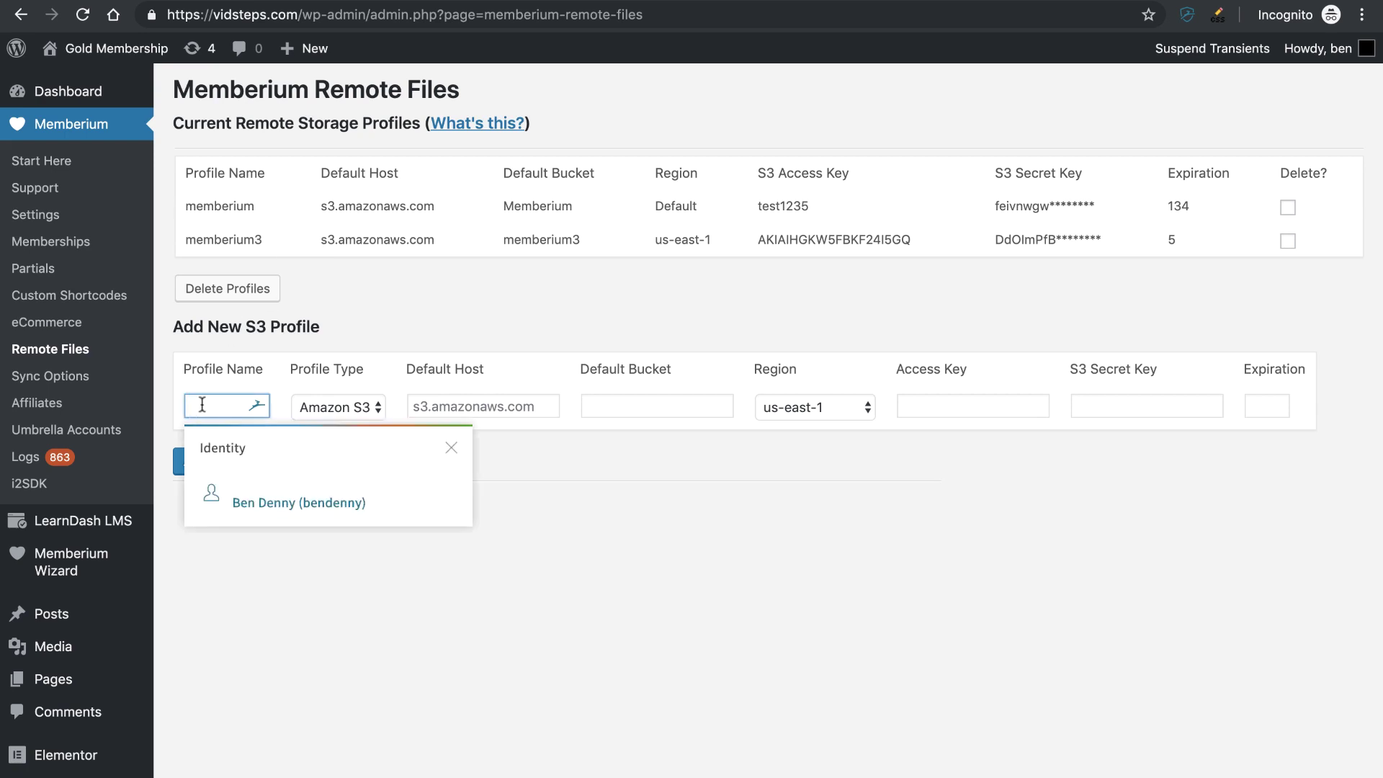
{"action": "key", "text": "Escape"}
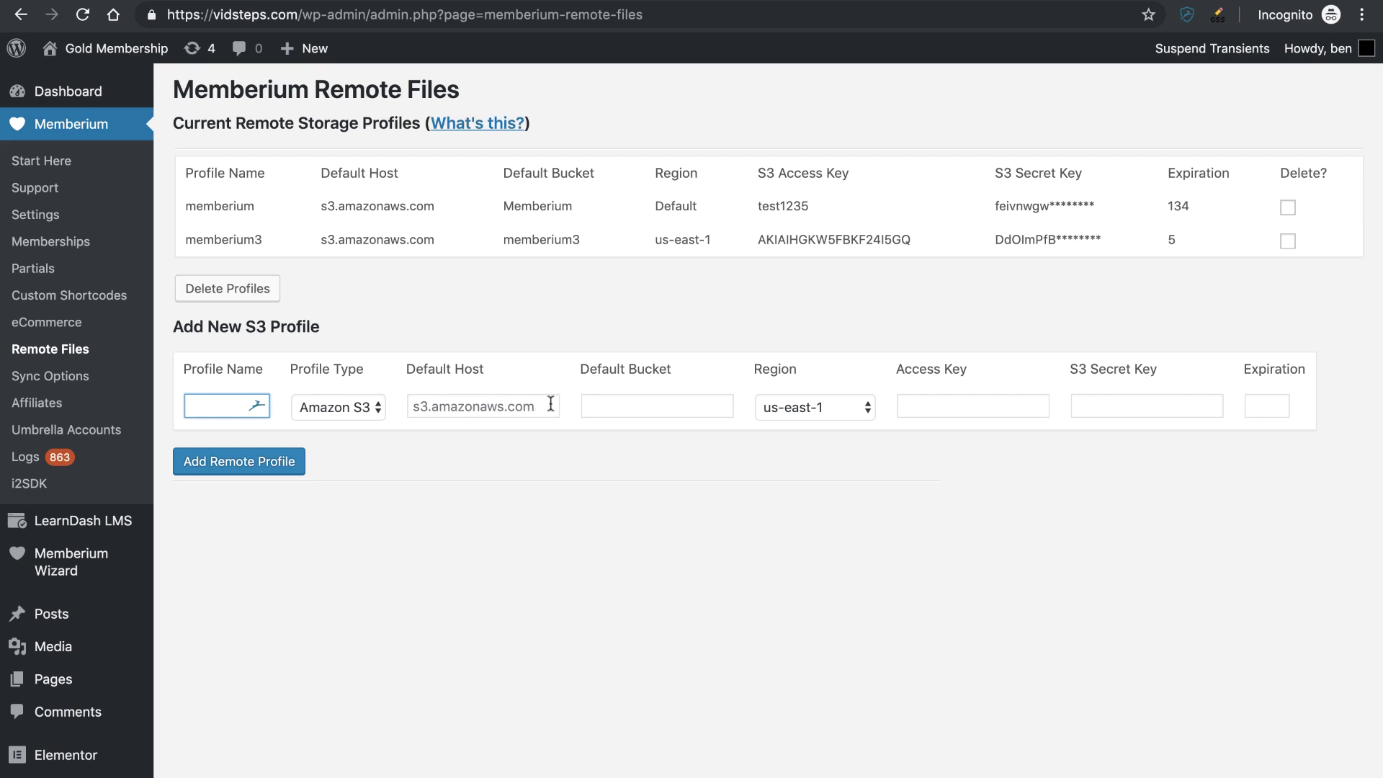
{"action": "left_click", "coordinate": [529, 404]}
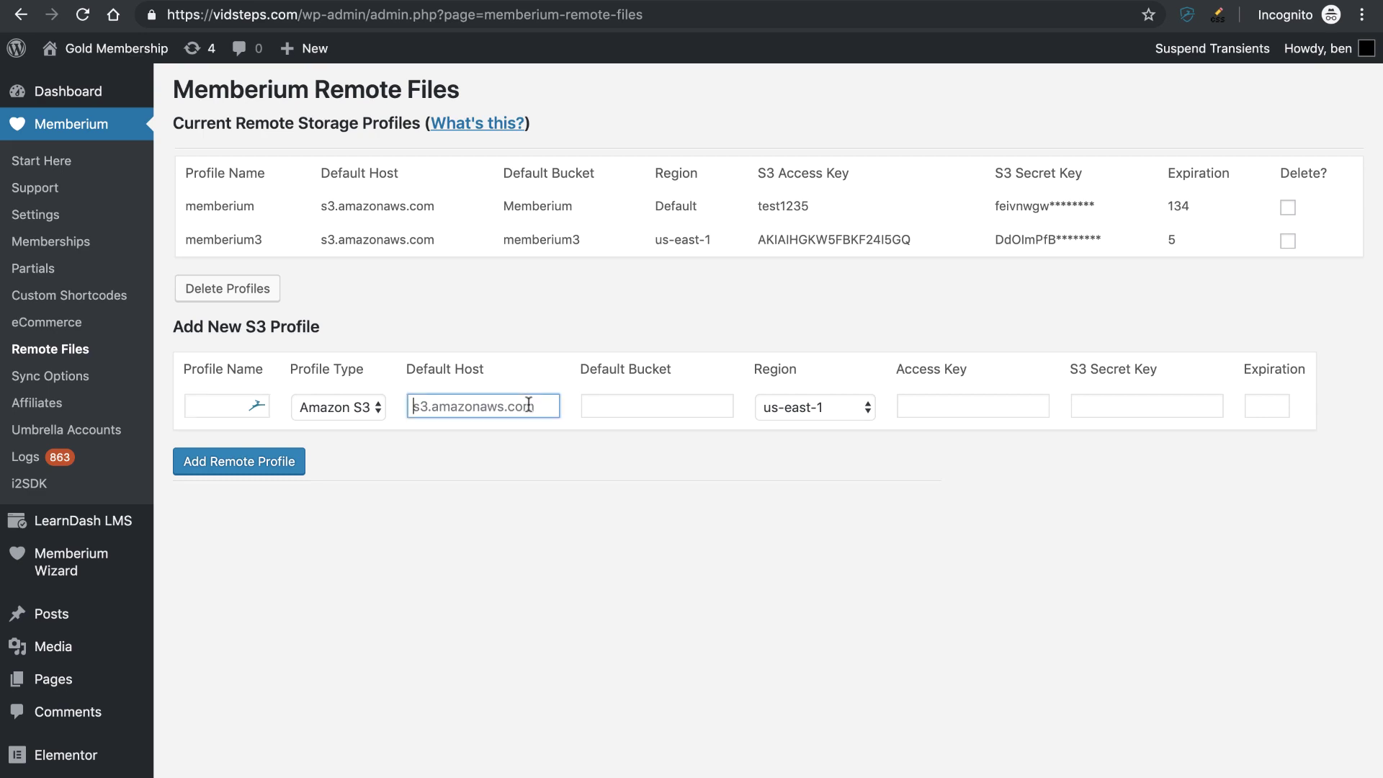
{"action": "left_click", "coordinate": [613, 404]}
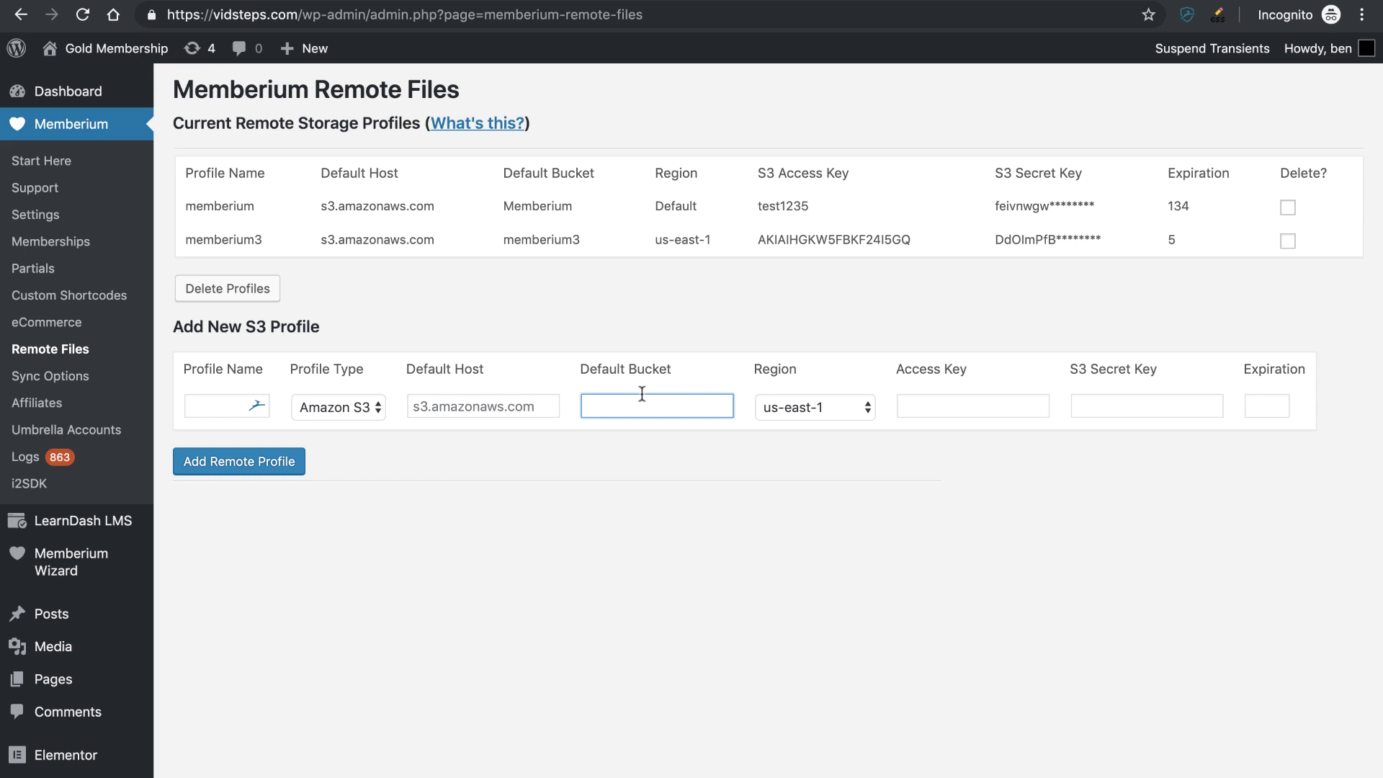
{"action": "left_click", "coordinate": [767, 408]}
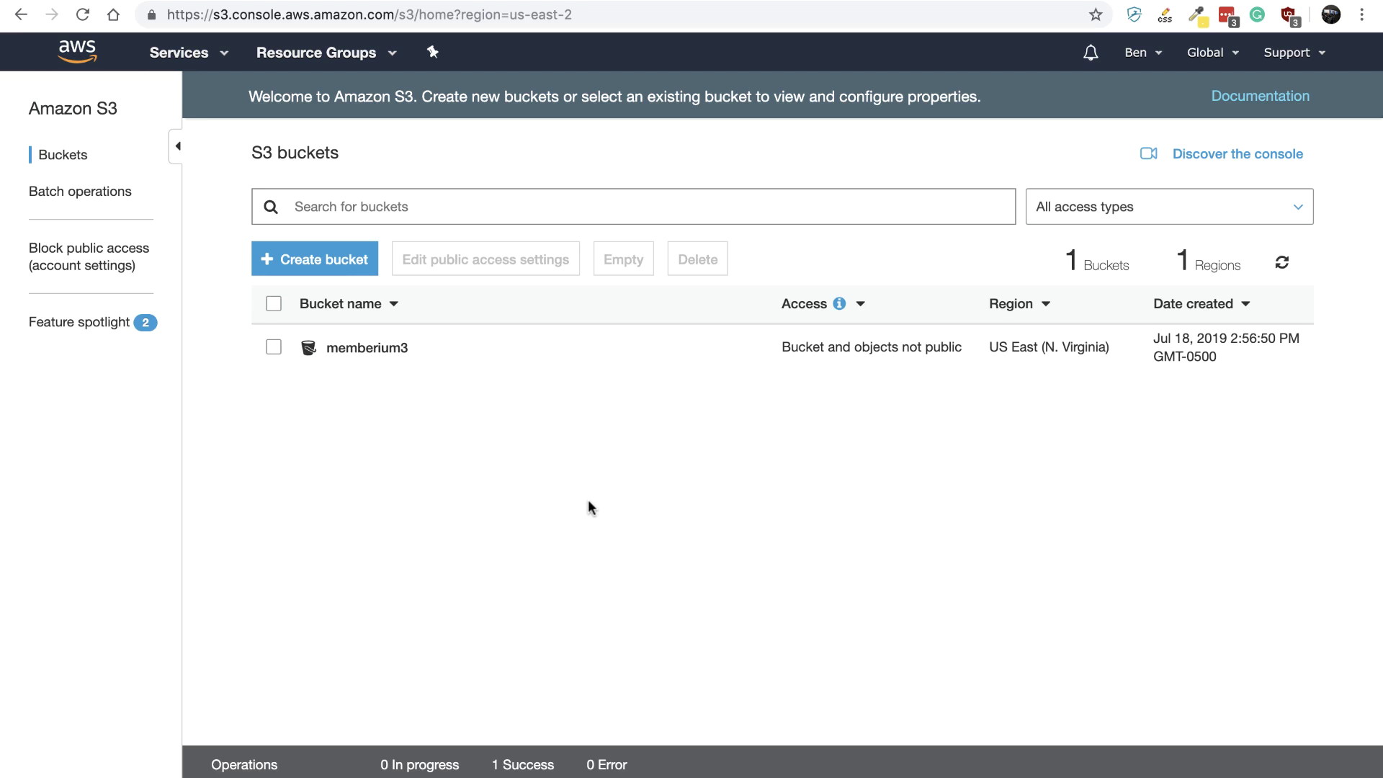
{"action": "left_click", "coordinate": [1042, 353]}
{"action": "left_click", "coordinate": [1043, 353]}
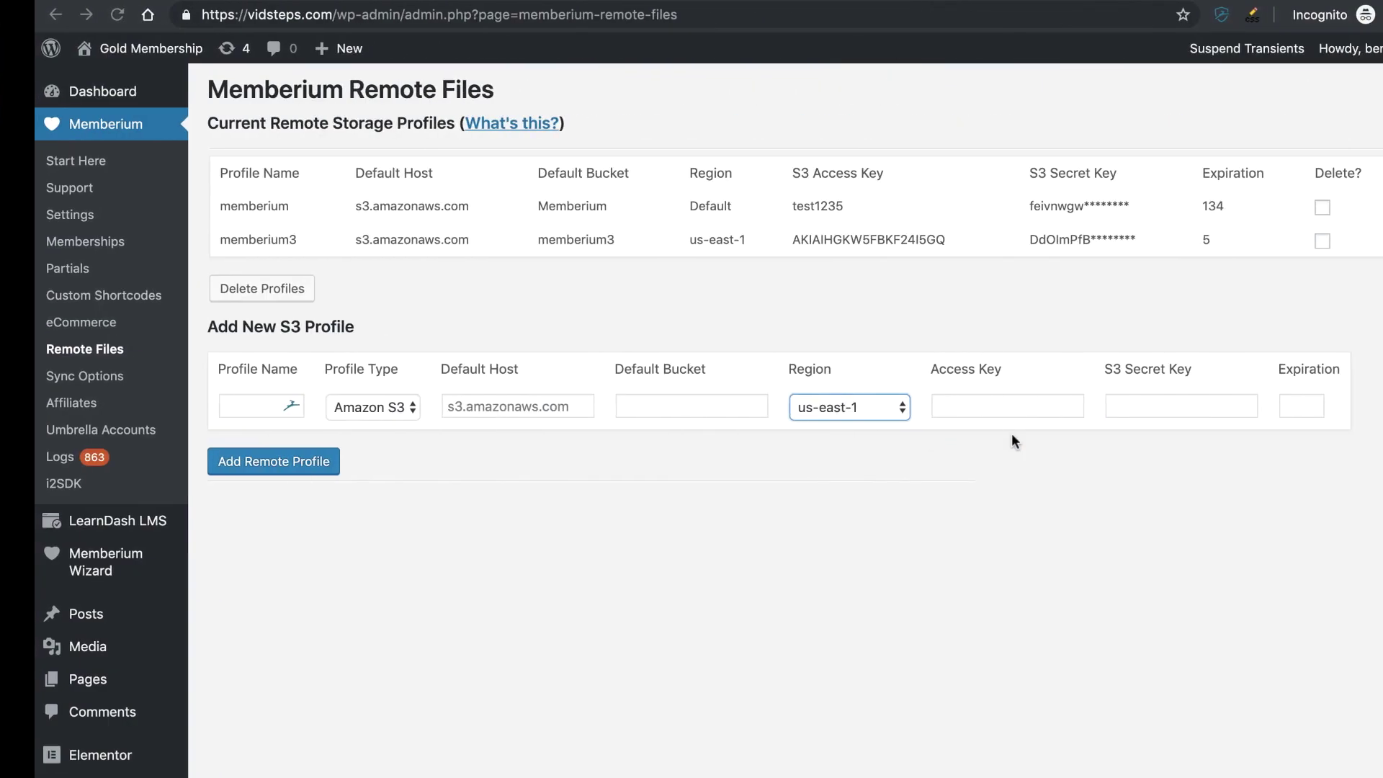
- Keep us-east-1 as the new profile's region and note memberium3's 5-second expiration
{"action": "left_click", "coordinate": [822, 403]}
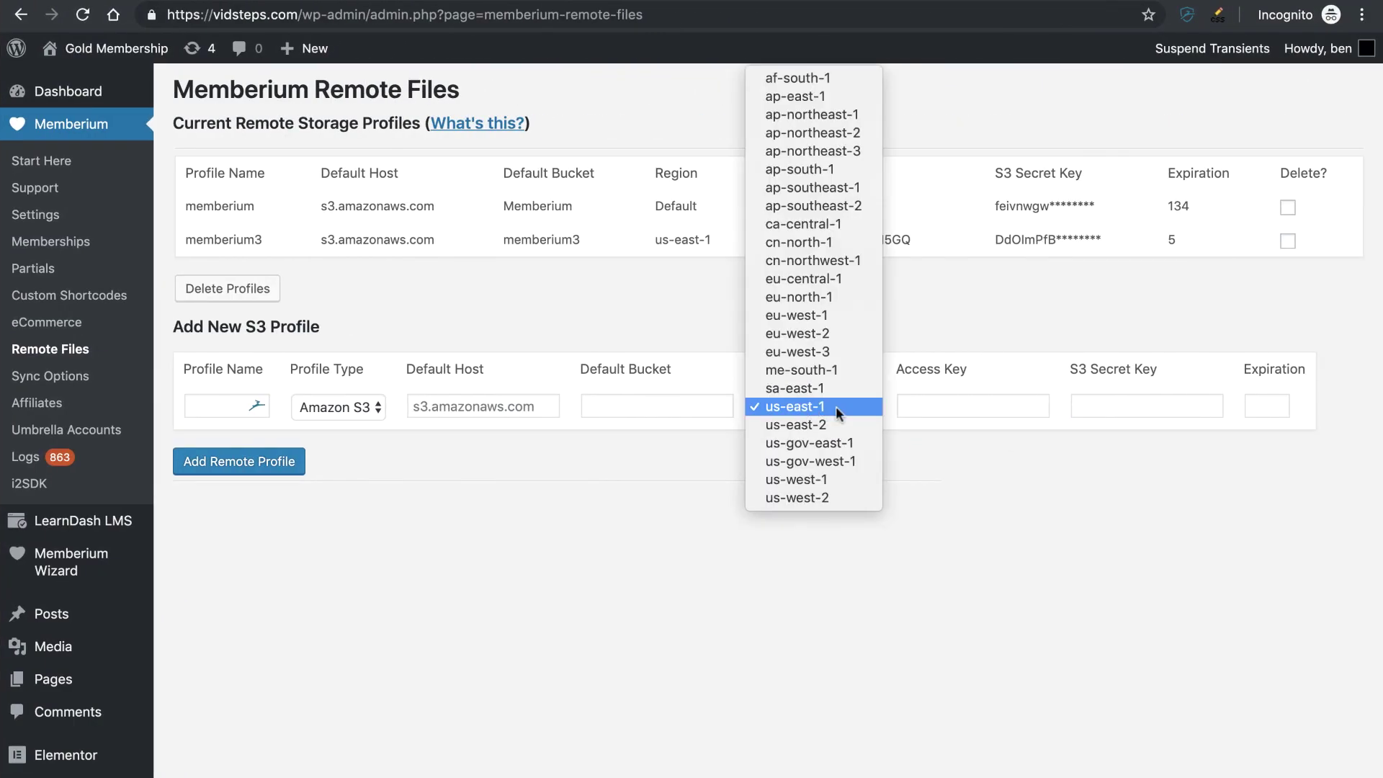
{"action": "left_click", "coordinate": [836, 408]}
{"action": "left_click", "coordinate": [914, 407]}
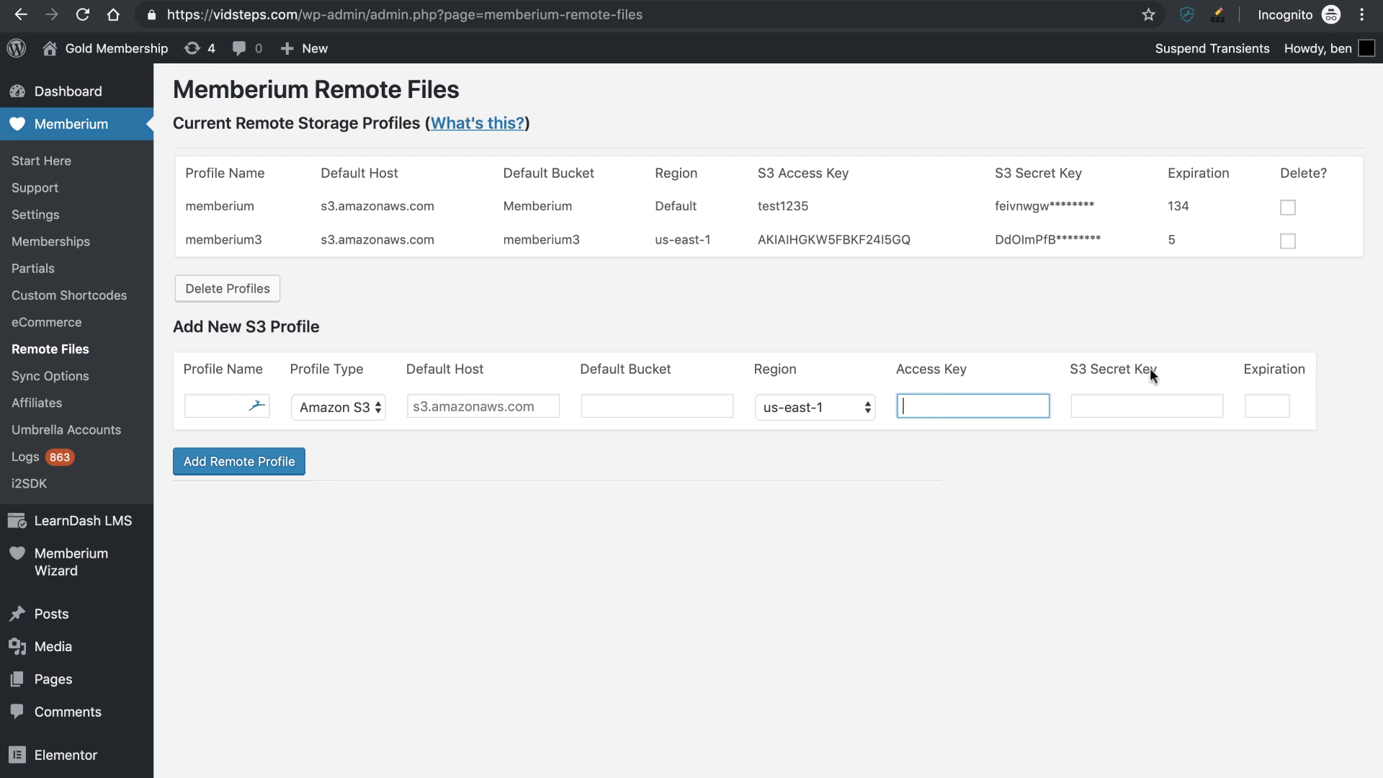
{"action": "left_click", "coordinate": [1268, 400]}
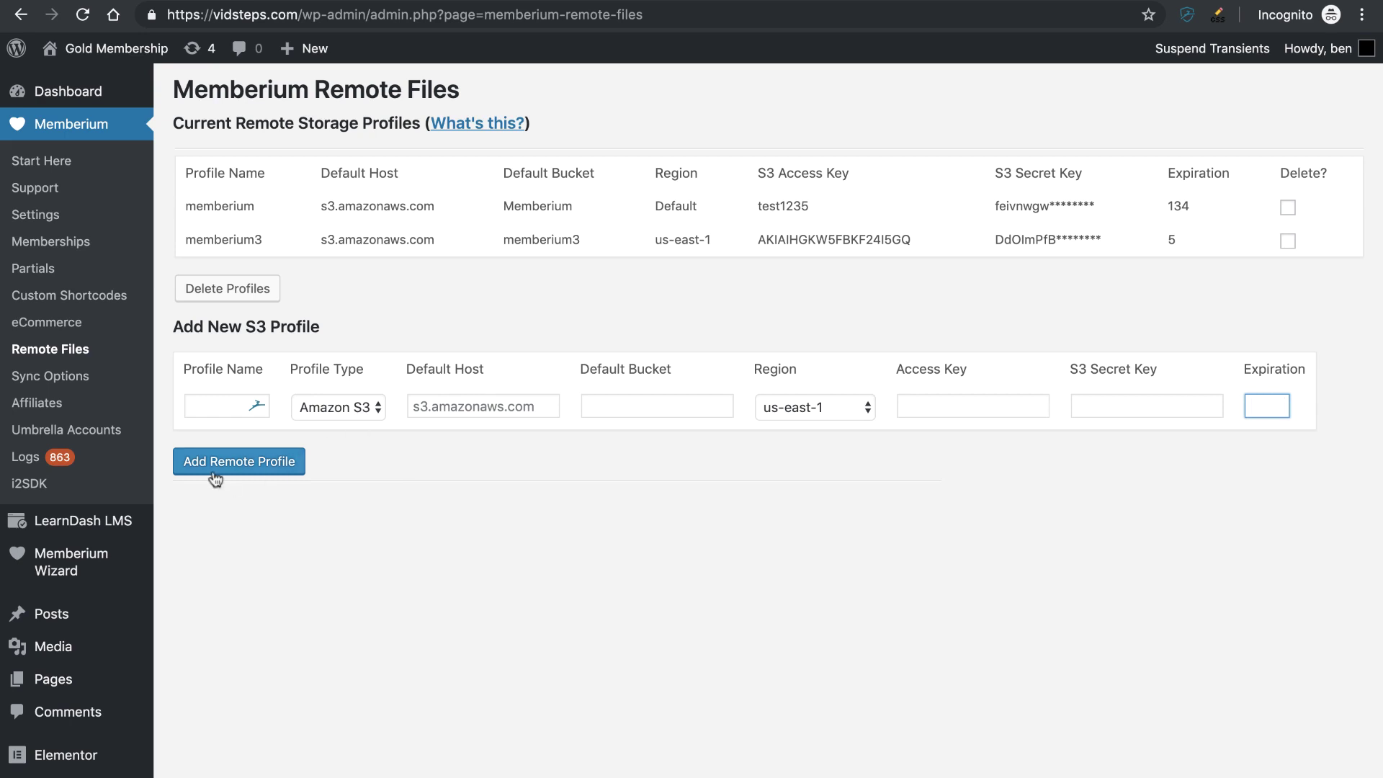
{"action": "left_click_drag", "start_coordinate": [194, 240], "coordinate": [1069, 249]}
{"action": "left_click", "coordinate": [1069, 249]}
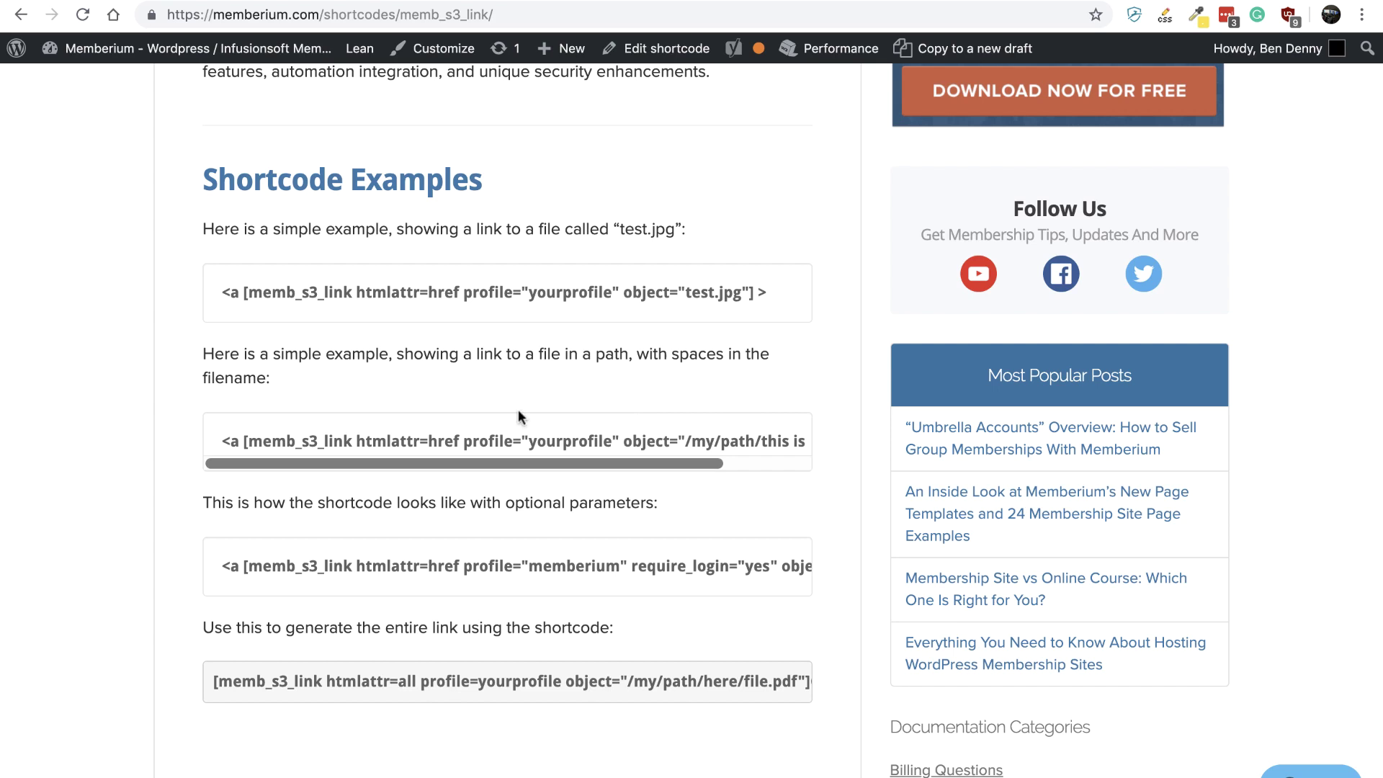
- Copy the full-link memb_s3_link shortcode example from the documentation
{"action": "triple_click", "coordinate": [445, 688]}
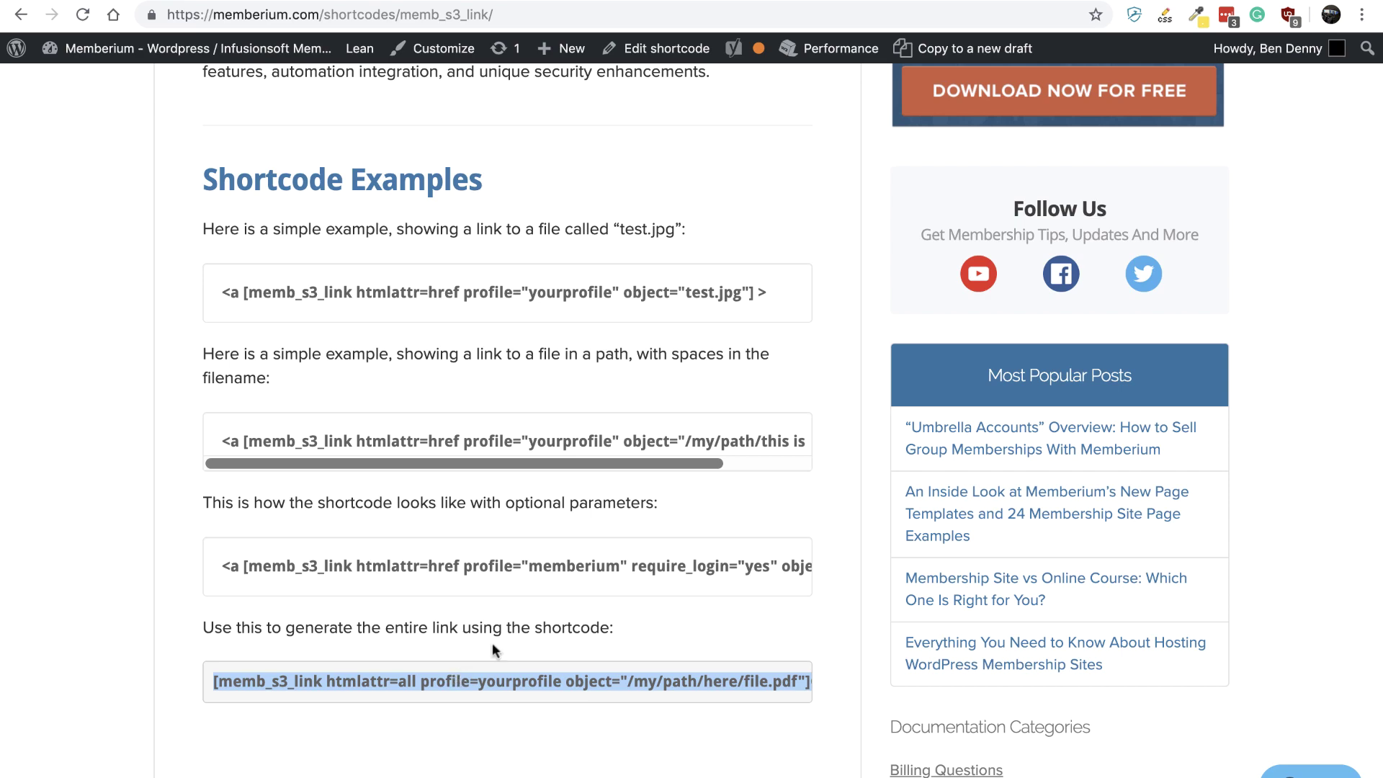
{"action": "key", "text": "ctrl+Right"}
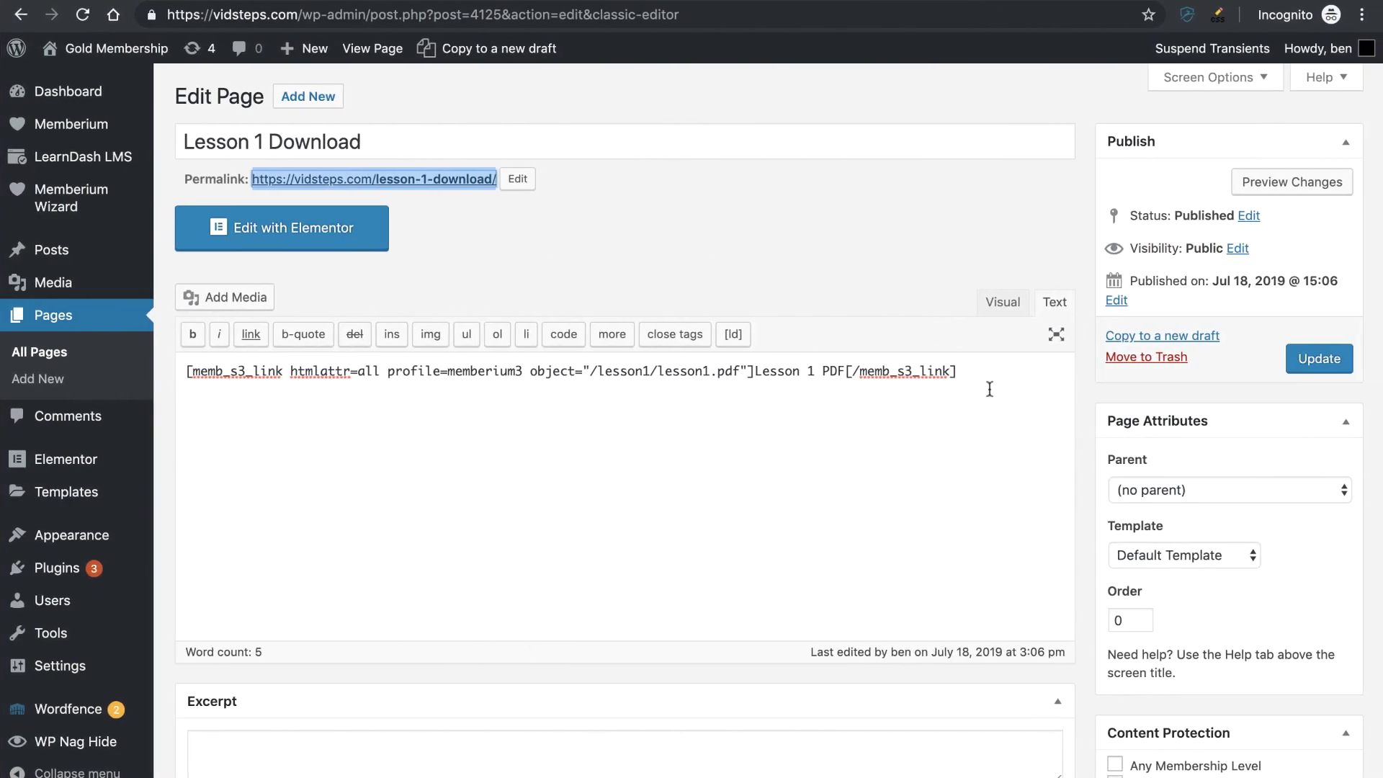
- Paste the shortcode example on a new line and change its profile from yourprofile to memberium3
{"action": "key", "text": "Return"}
{"action": "type", "text": "[memb_s3_link htmlattr=all profile=yourprofile object=\"/my/path/here/file.pdf\"]Click here[/memb_s3_link]"}
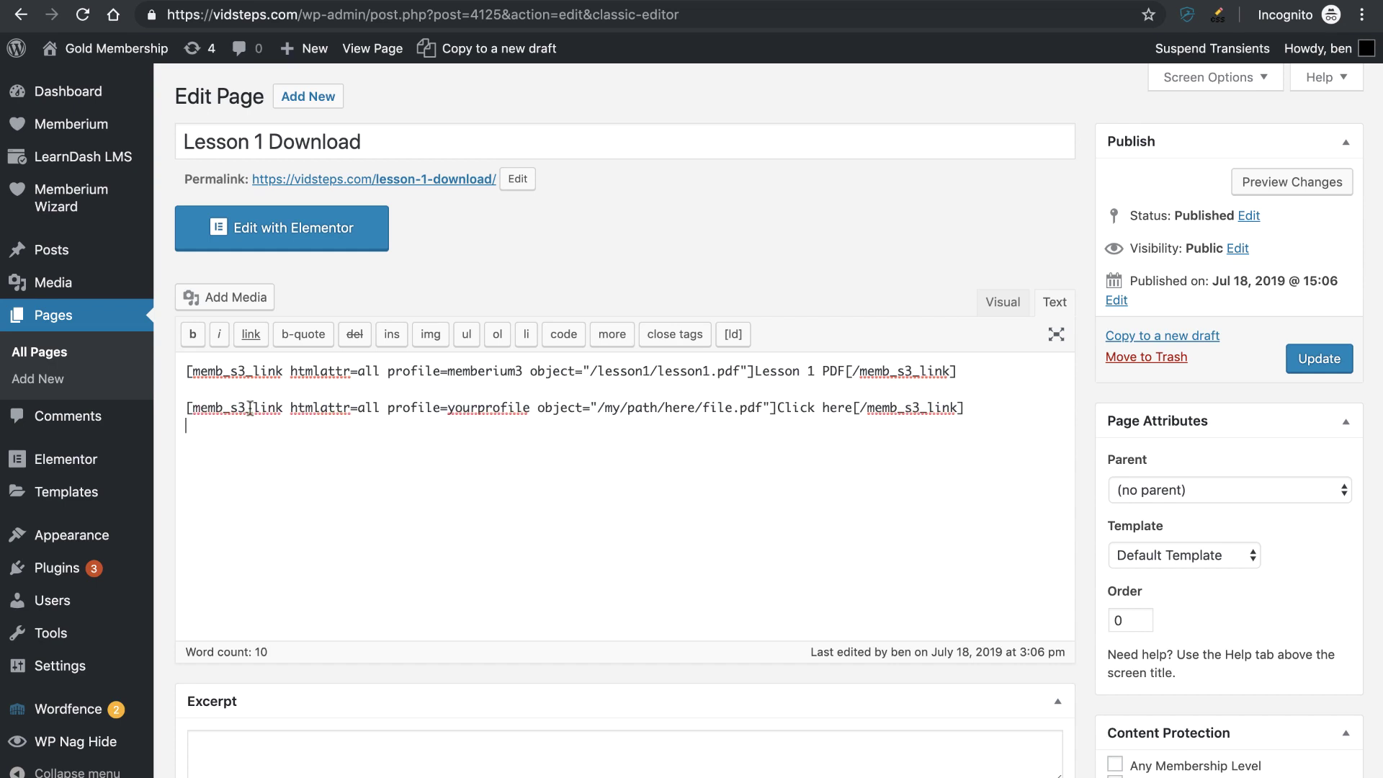
{"action": "left_click_drag", "start_coordinate": [193, 407], "coordinate": [379, 405]}
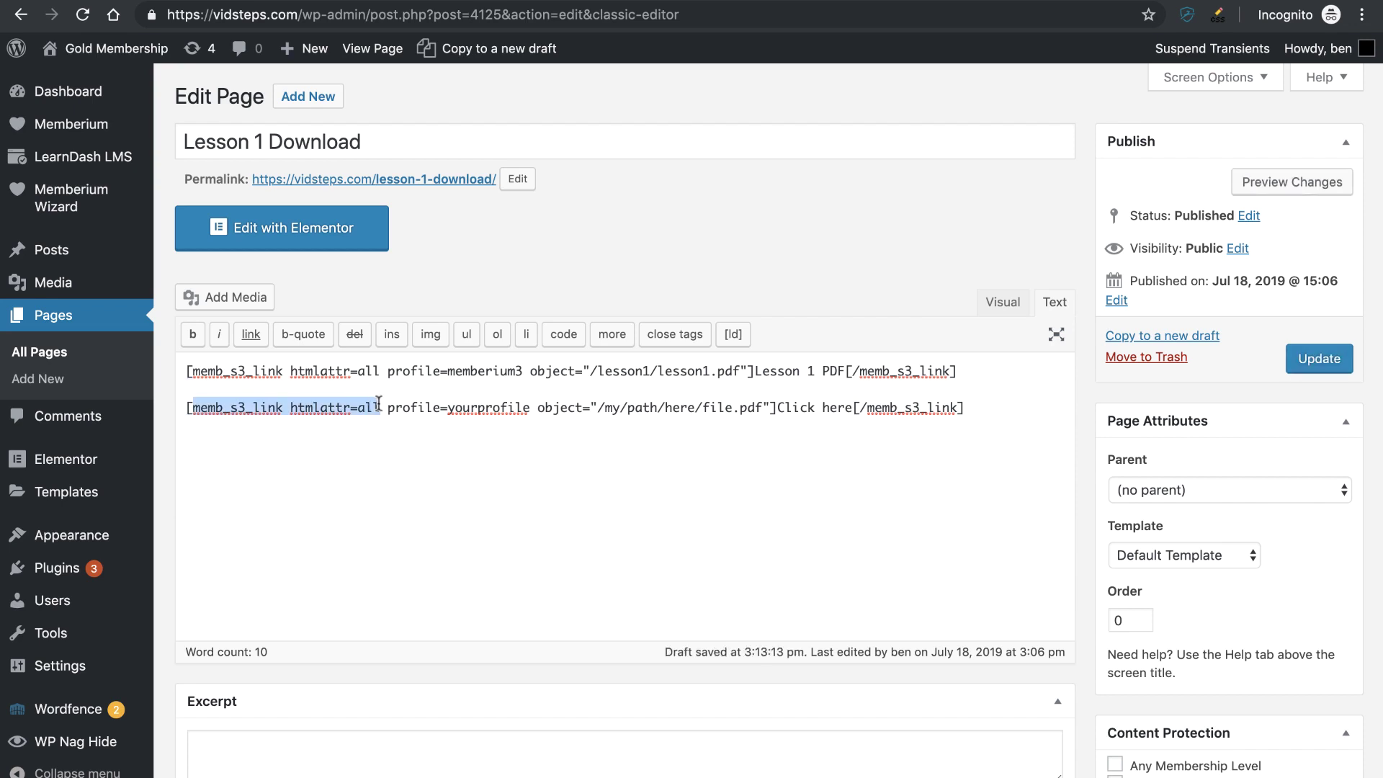
{"action": "left_click", "coordinate": [379, 406]}
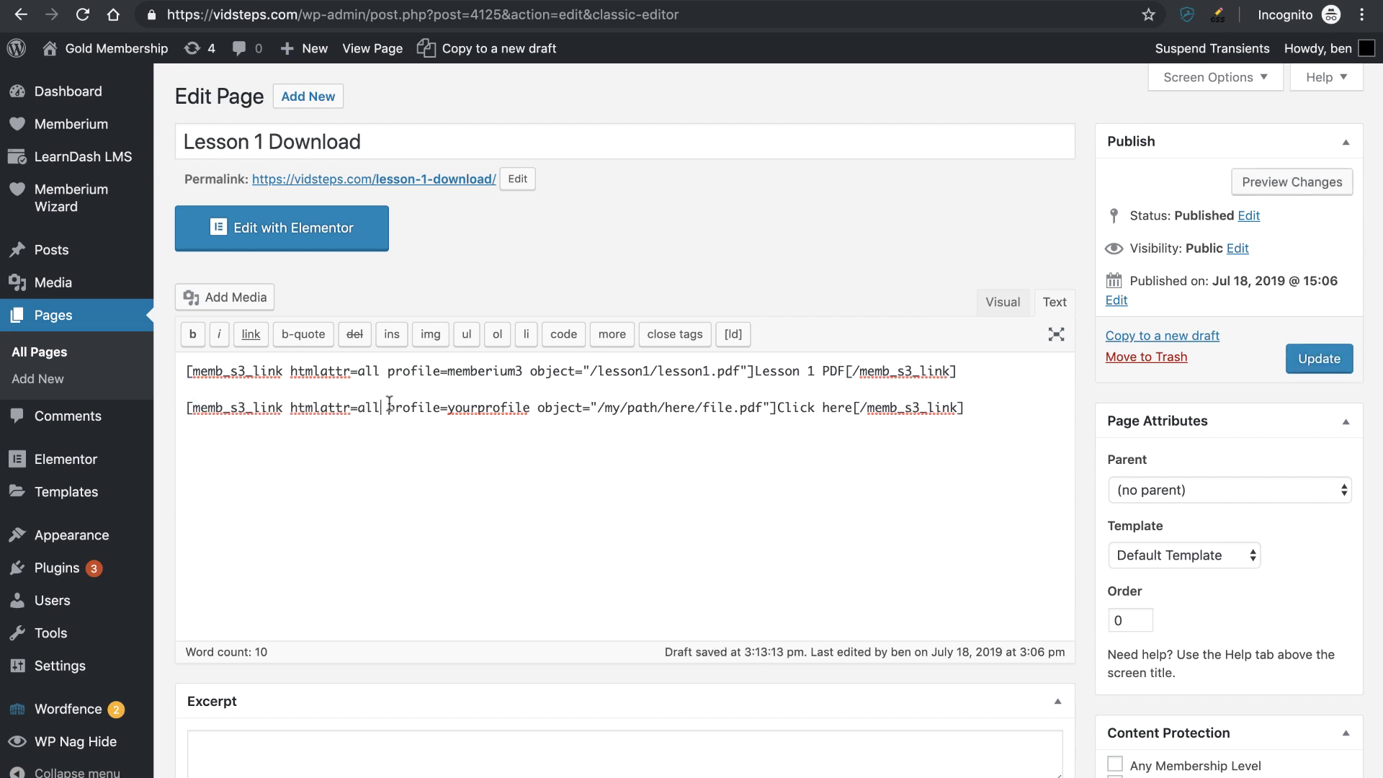
{"action": "double_click", "coordinate": [489, 408]}
{"action": "key", "text": "BackSpace"}
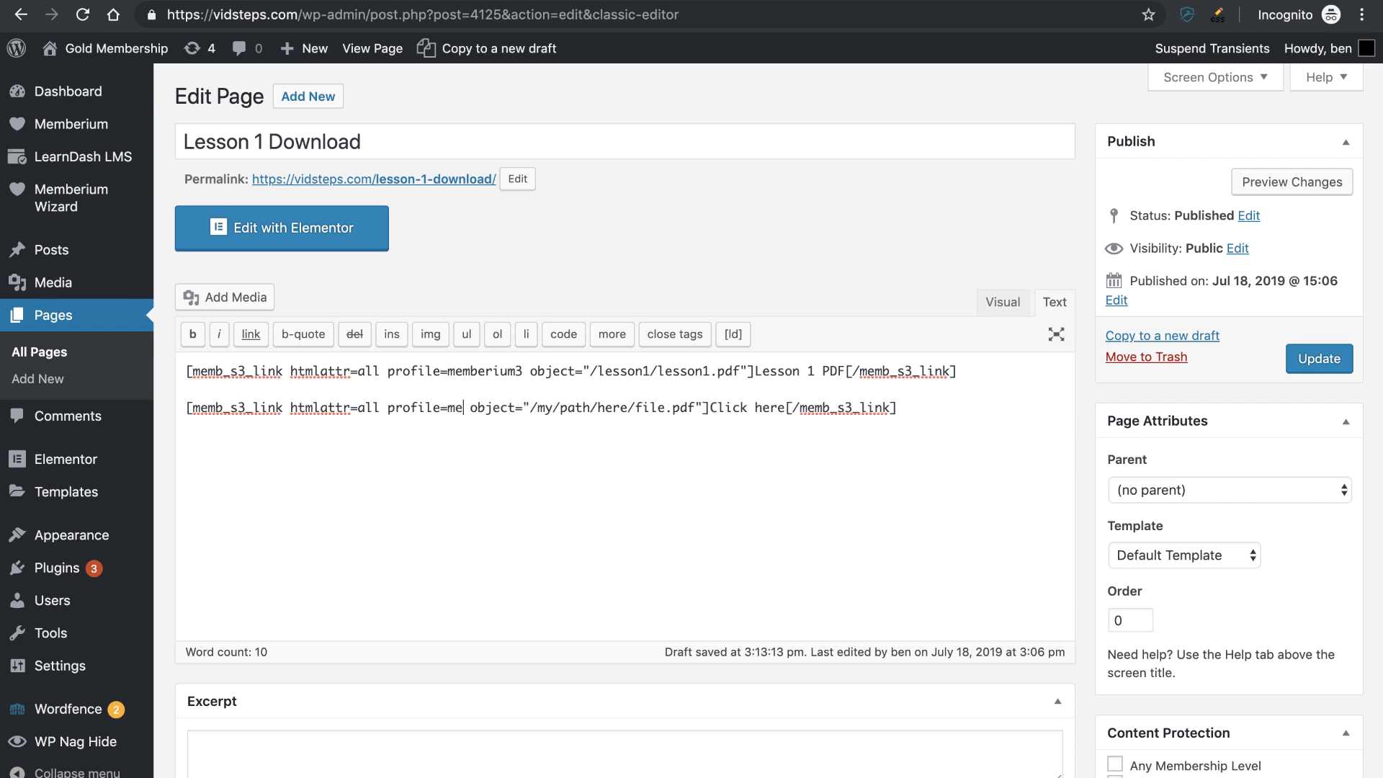
{"action": "type", "text": "memberium3"}
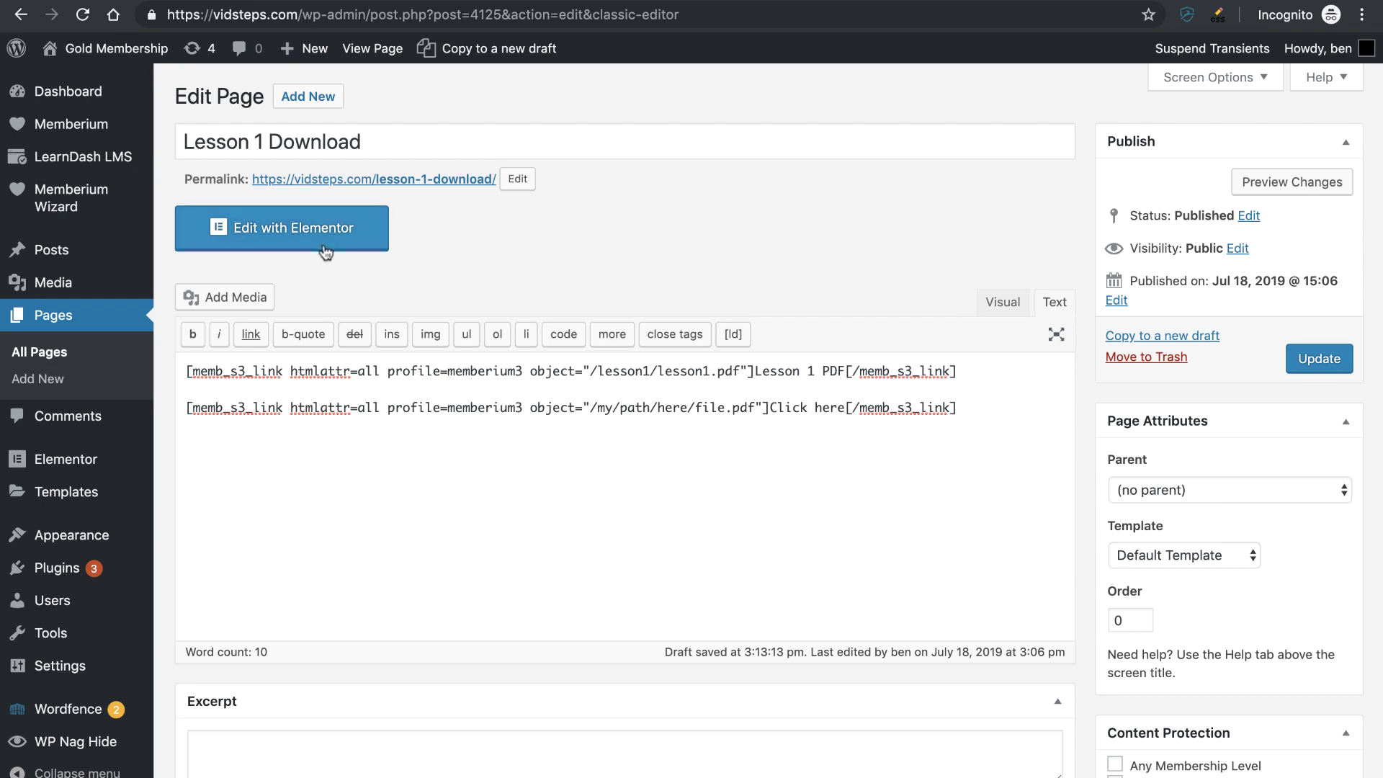
- Check the memberium profile name, then locate lesson1.pdf in the memberium3 bucket's lesson1 folder
{"action": "left_click", "coordinate": [165, 3]}
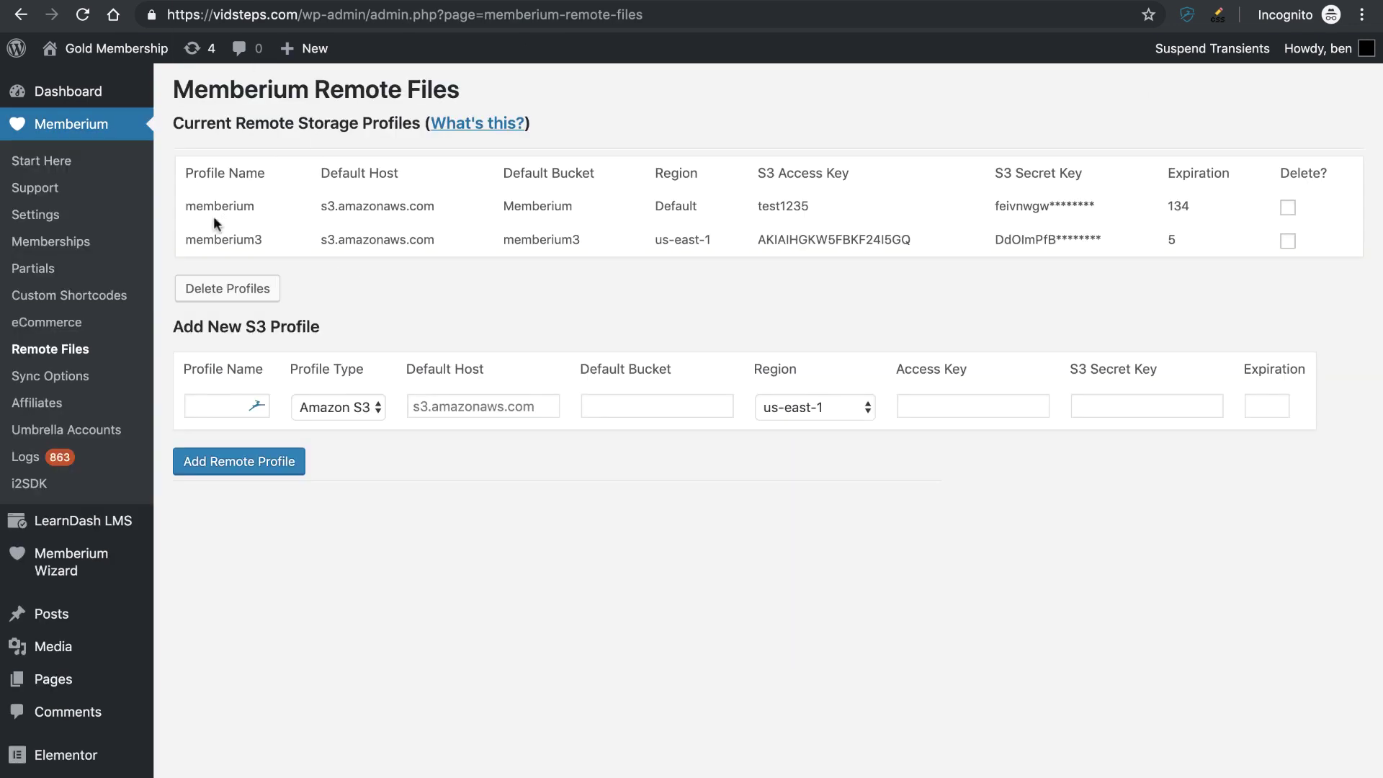
{"action": "left_click_drag", "start_coordinate": [196, 209], "coordinate": [262, 214]}
{"action": "left_click", "coordinate": [262, 215]}
{"action": "left_click", "coordinate": [324, 1]}
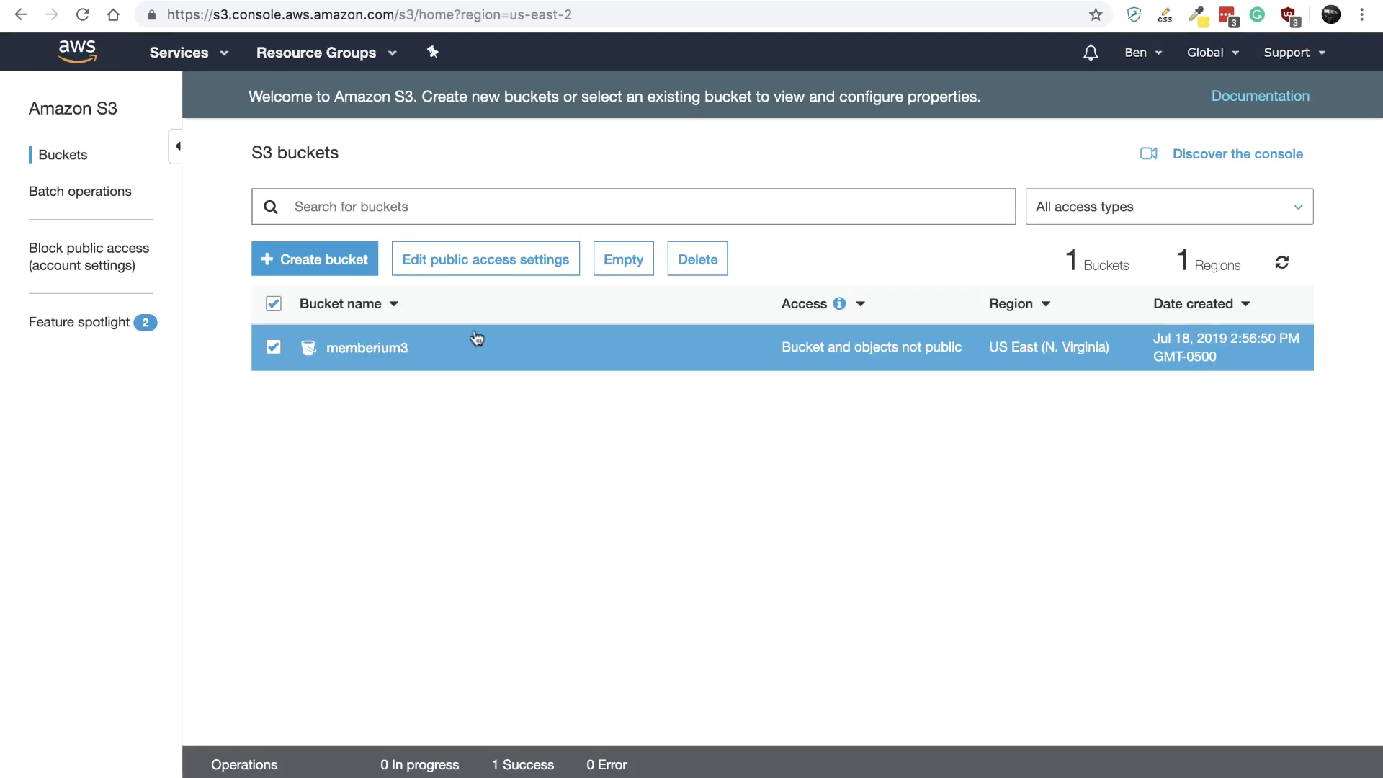
{"action": "left_click", "coordinate": [374, 353]}
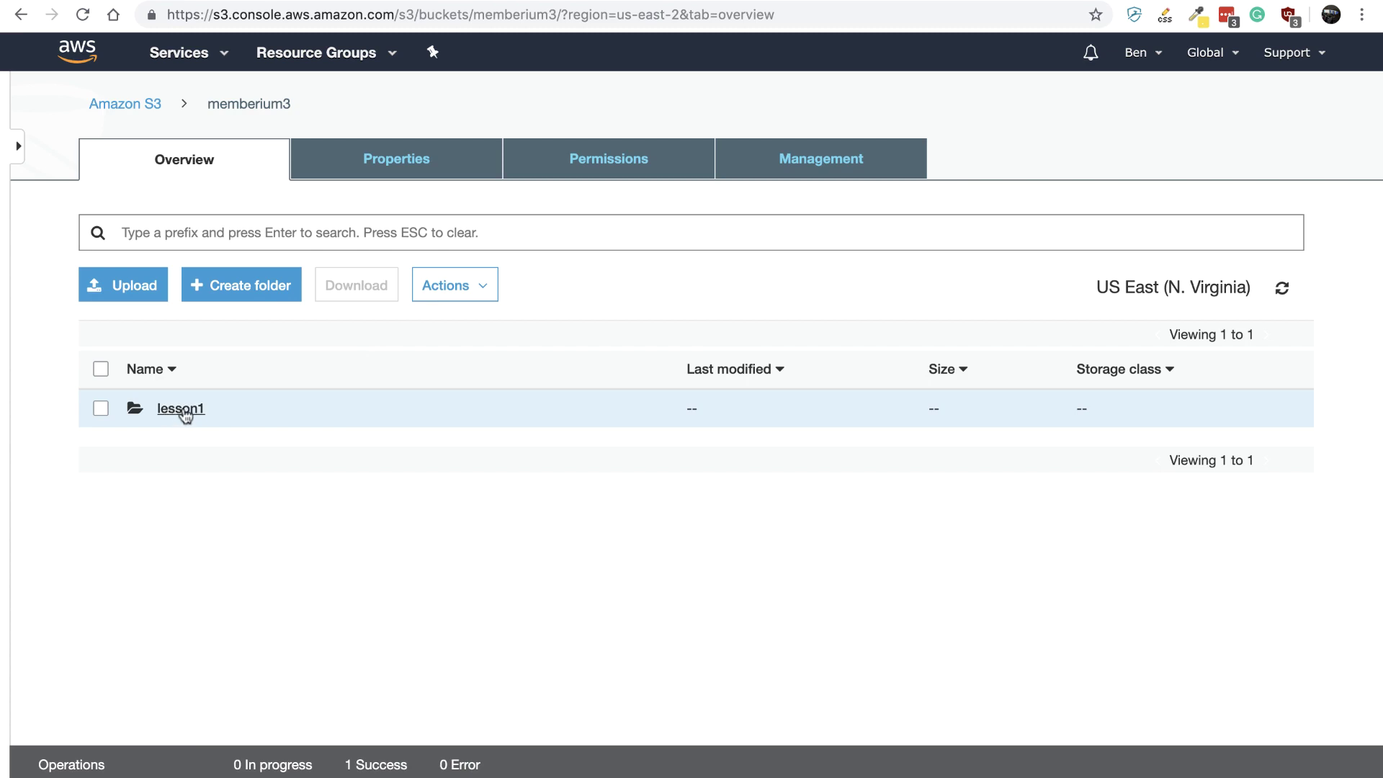
{"action": "left_click", "coordinate": [184, 415]}
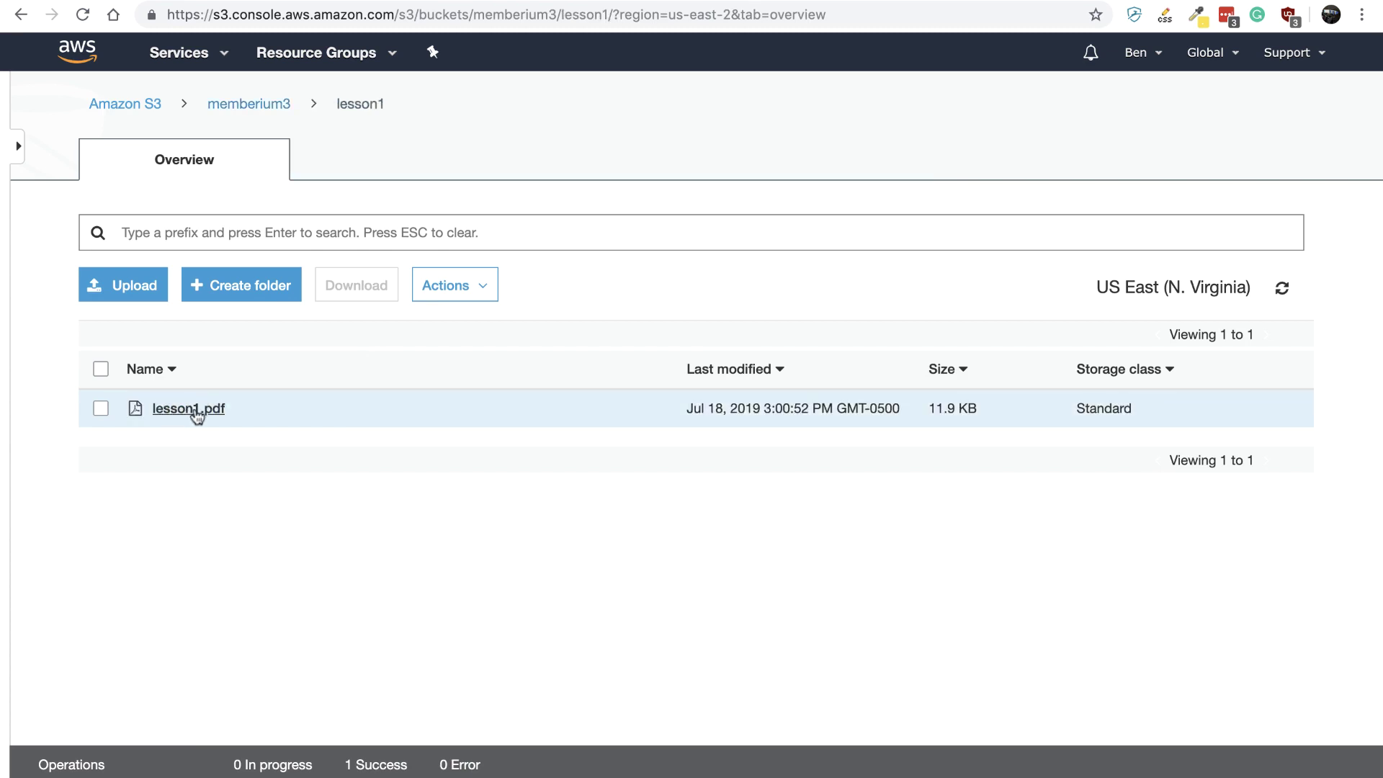
- Replace the second shortcode's /my/path/here/file.pdf with lesson1/lesson1.pdf, removing stray characters
{"action": "key", "text": "ctrl+Right"}
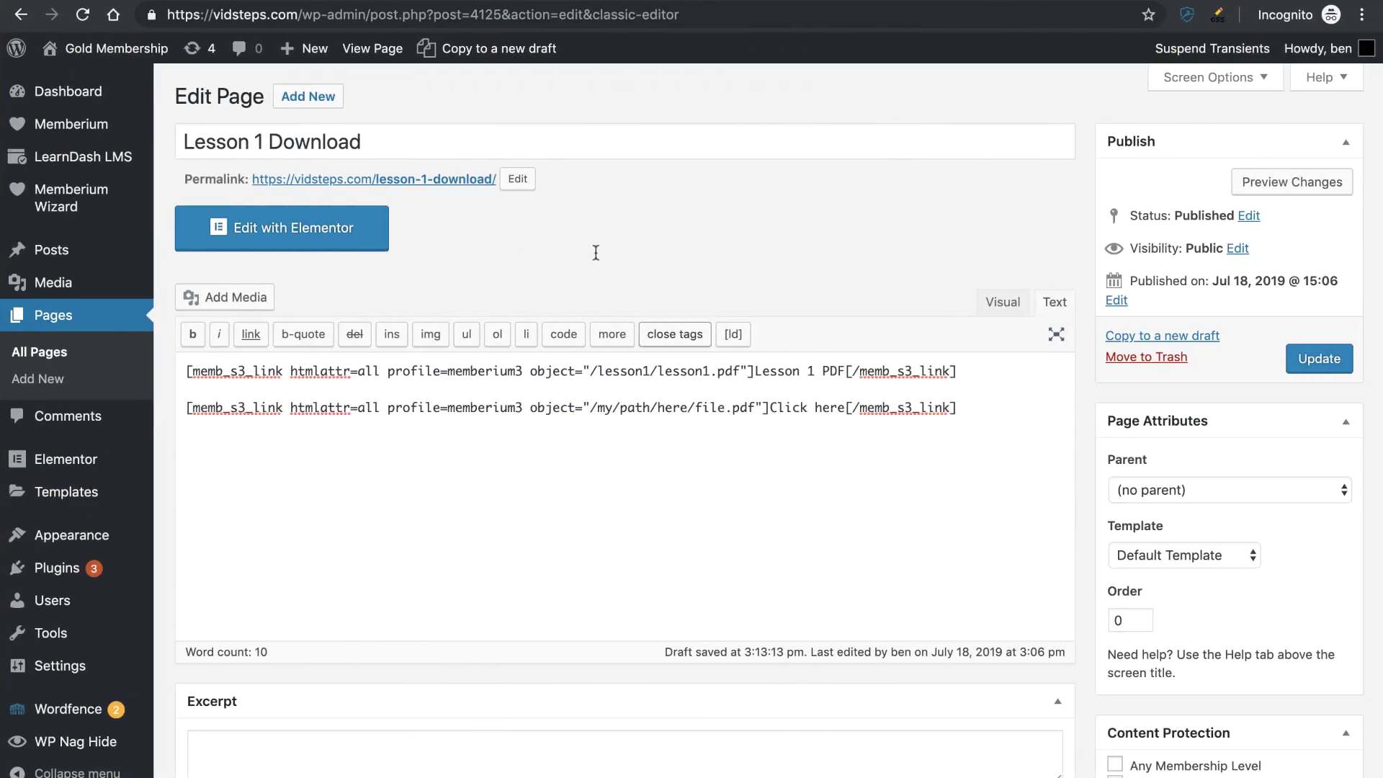
{"action": "left_click_drag", "start_coordinate": [754, 408], "coordinate": [594, 403]}
{"action": "type", "text": "lesson1"}
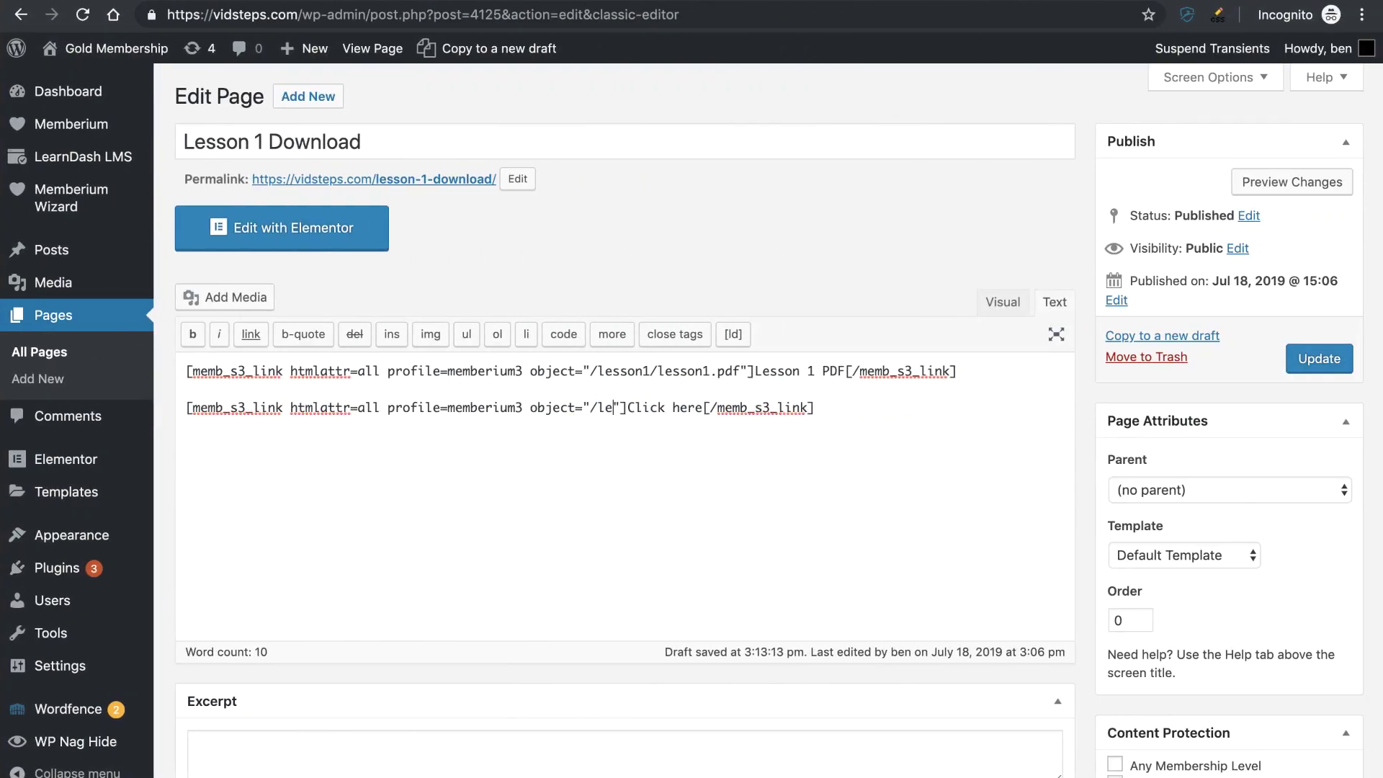
{"action": "type", "text": "/lesson1."}
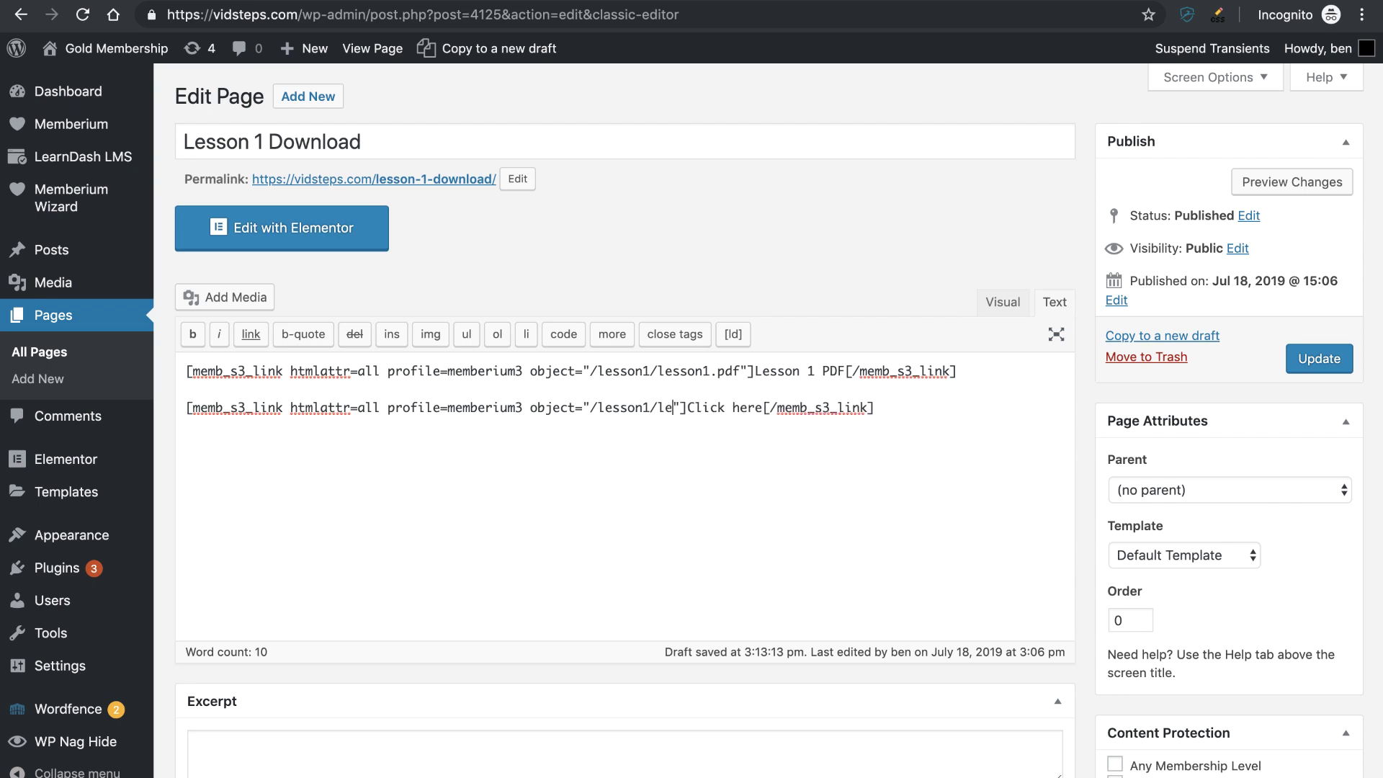
{"action": "type", "text": "pdf"}
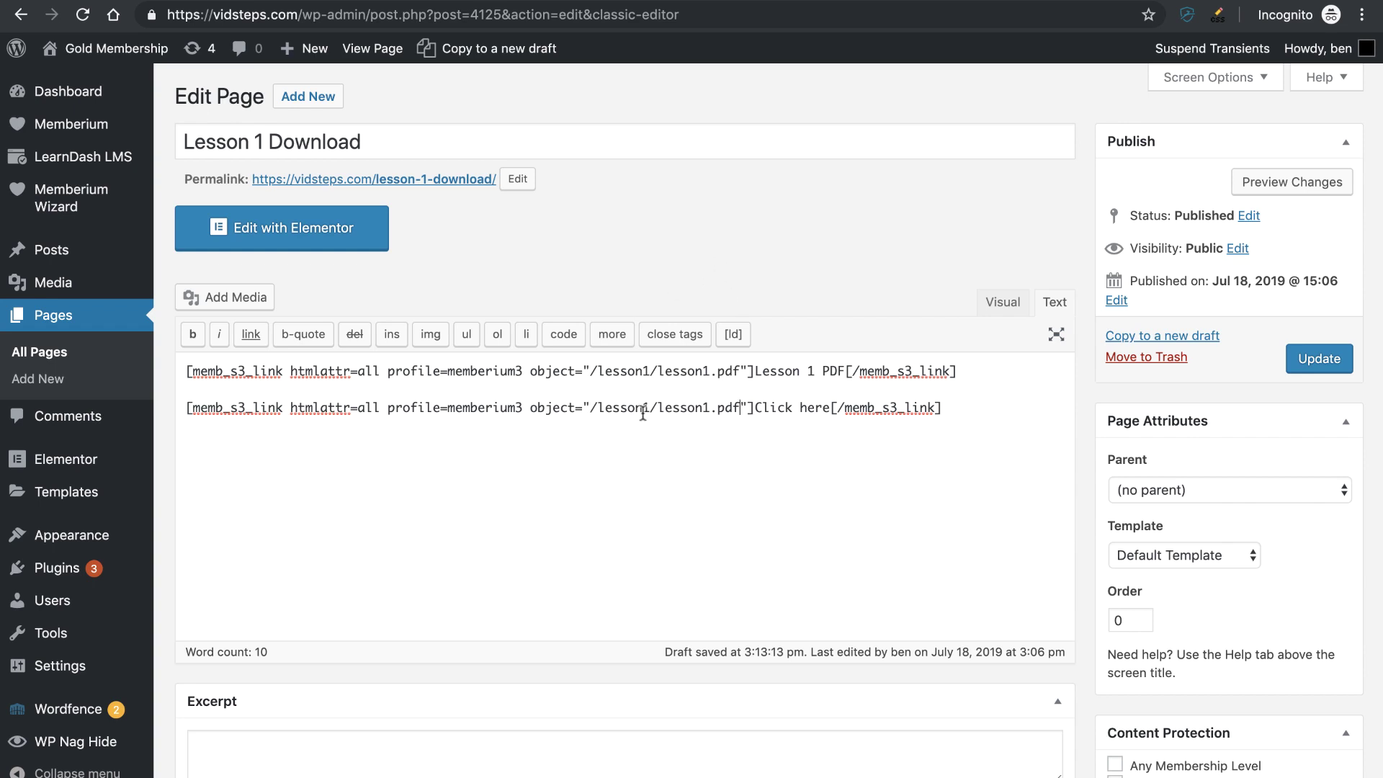
{"action": "left_click_drag", "start_coordinate": [643, 408], "coordinate": [598, 408]}
{"action": "left_click", "coordinate": [598, 408]}
{"action": "type", "text": "%2"}
{"action": "key", "text": "BackSpace"}
{"action": "key", "text": "BackSpace"}
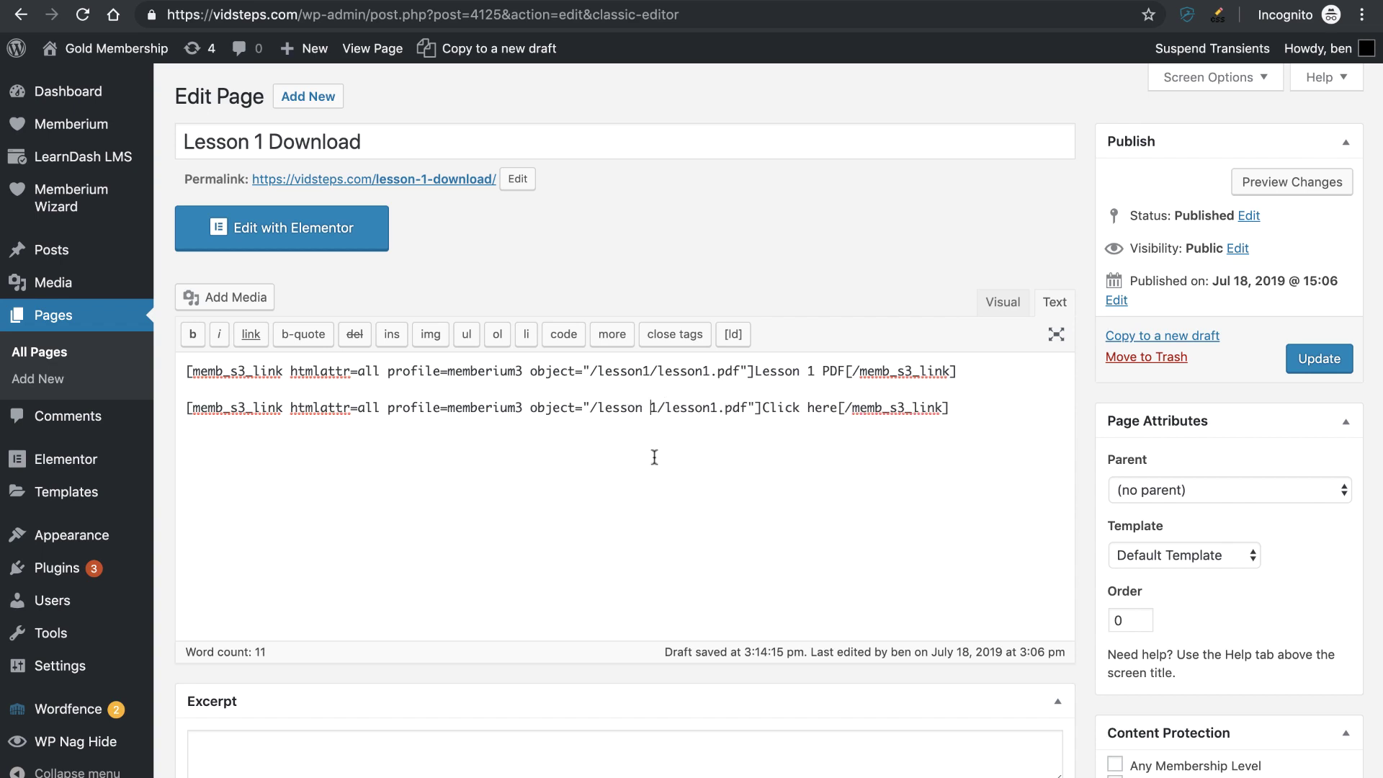
{"action": "key", "text": "BackSpace"}
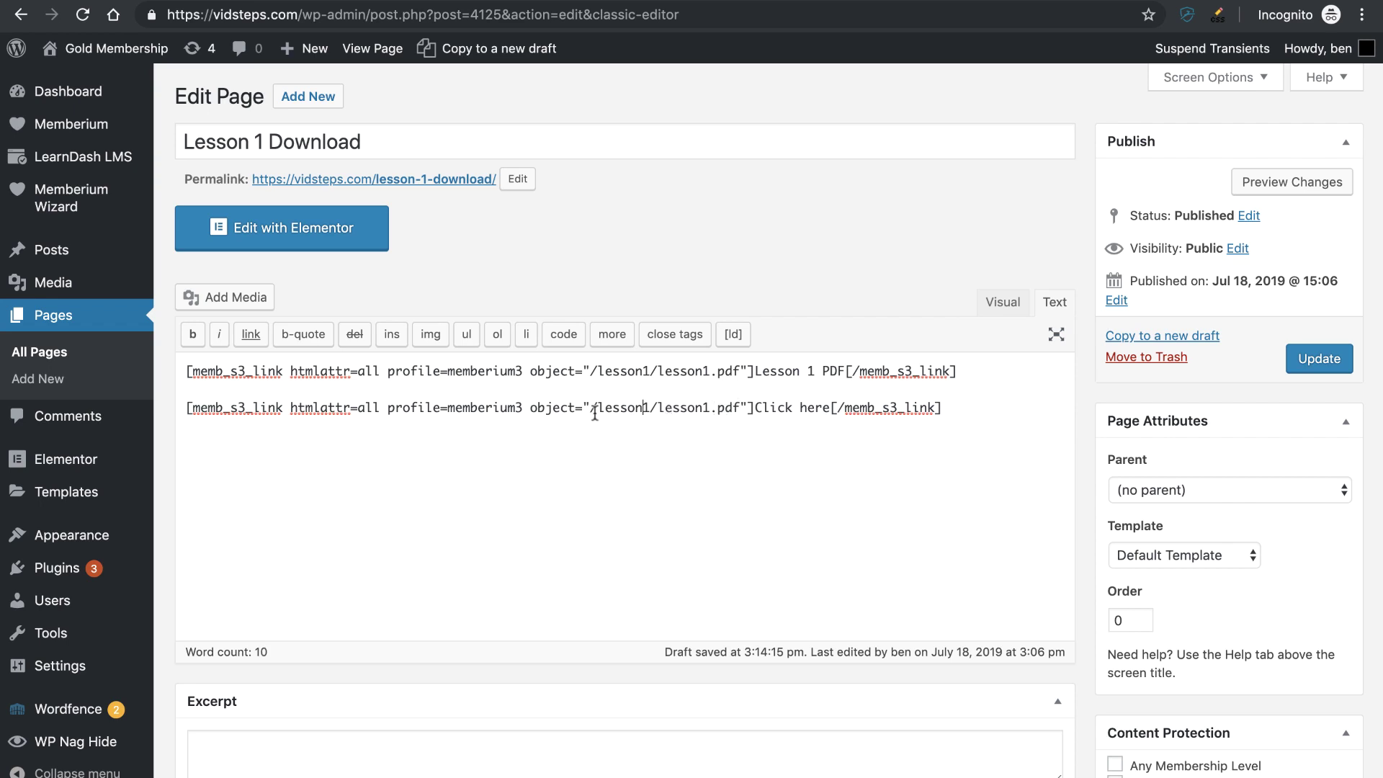
{"action": "left_click_drag", "start_coordinate": [754, 408], "coordinate": [829, 410]}
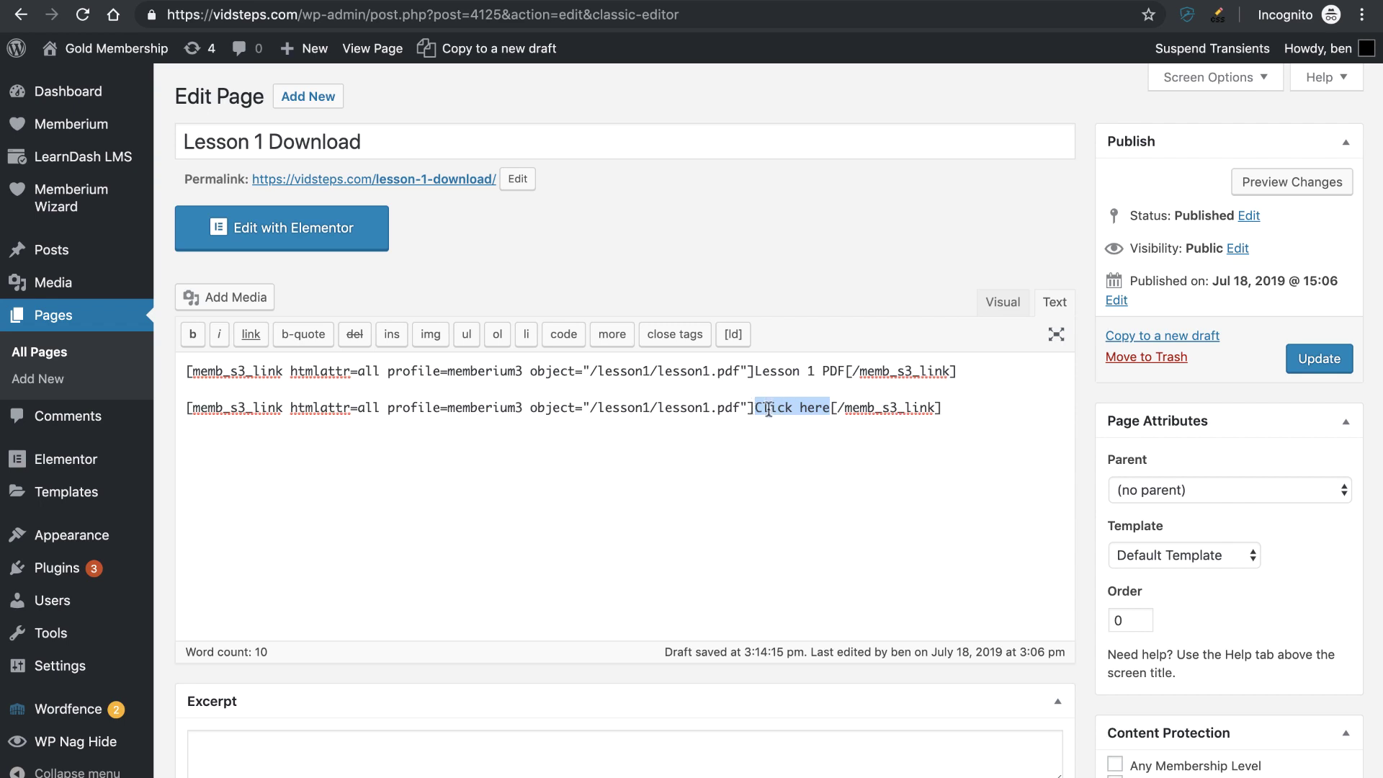
- Change the second link's text from 'Click here' to 'Download PDF' and update the page
{"action": "left_click", "coordinate": [764, 409]}
{"action": "mouse_move", "coordinate": [763, 409]}
{"action": "left_mouse_down"}
{"action": "mouse_move", "coordinate": [833, 408]}
{"action": "mouse_move", "coordinate": [753, 408]}
{"action": "left_mouse_up"}
{"action": "left_click", "coordinate": [830, 409]}
{"action": "left_click", "coordinate": [792, 410]}
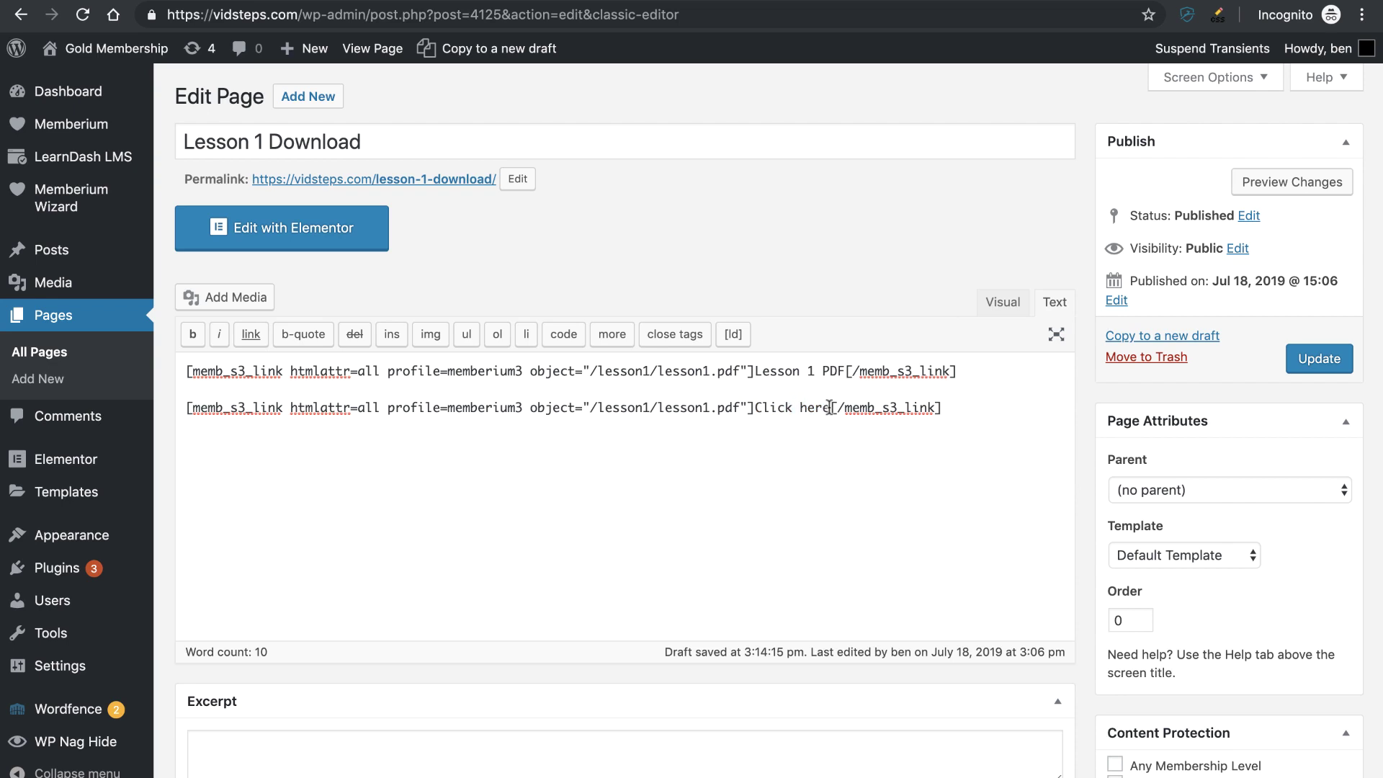
{"action": "left_click_drag", "start_coordinate": [830, 408], "coordinate": [759, 407]}
{"action": "type", "text": "Download PDF"}
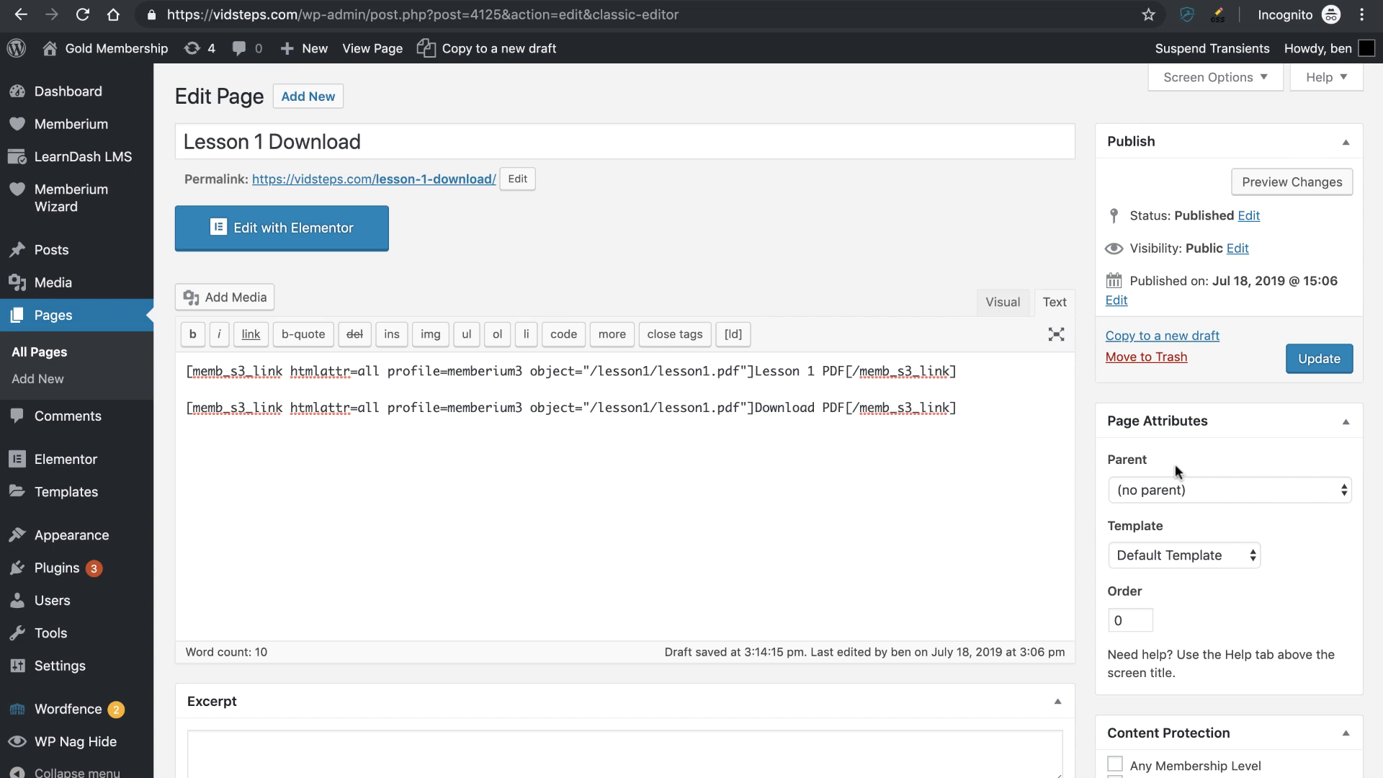
{"action": "left_click", "coordinate": [1316, 367]}
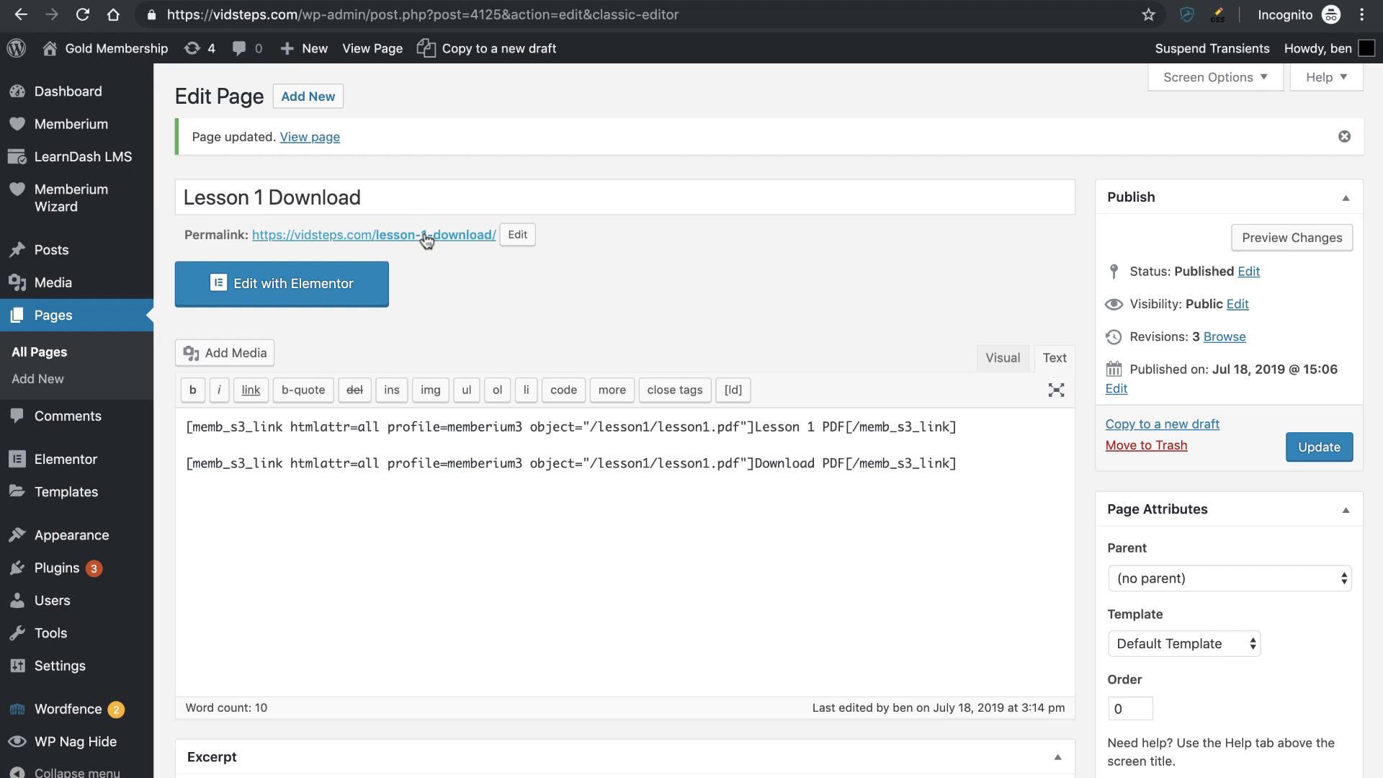
- Open the published Lesson 1 Download page in a new tab
{"action": "right_click", "coordinate": [427, 238]}
{"action": "left_click", "coordinate": [494, 325]}
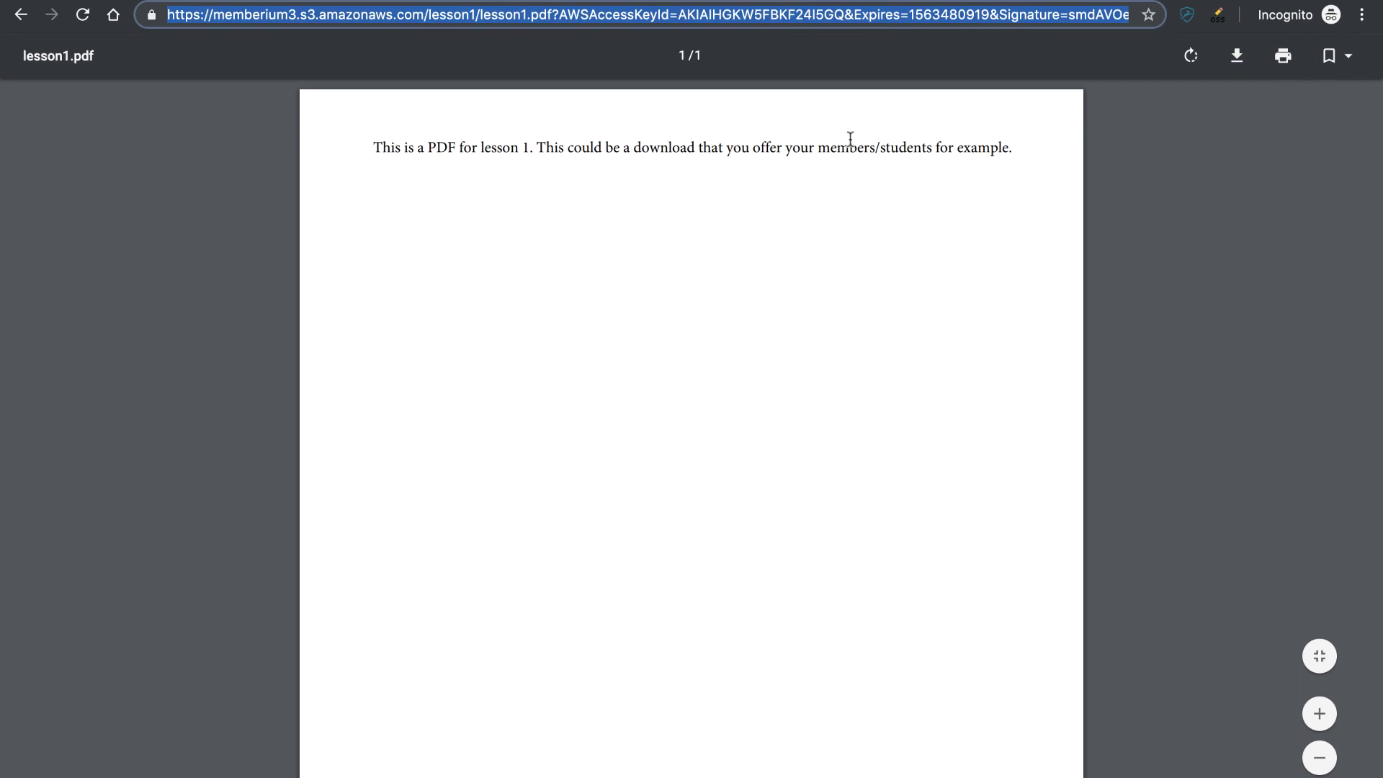
- Reload the expired lesson1.pdf signed link and highlight the AccessDenied error code
{"action": "key", "text": "super+r"}
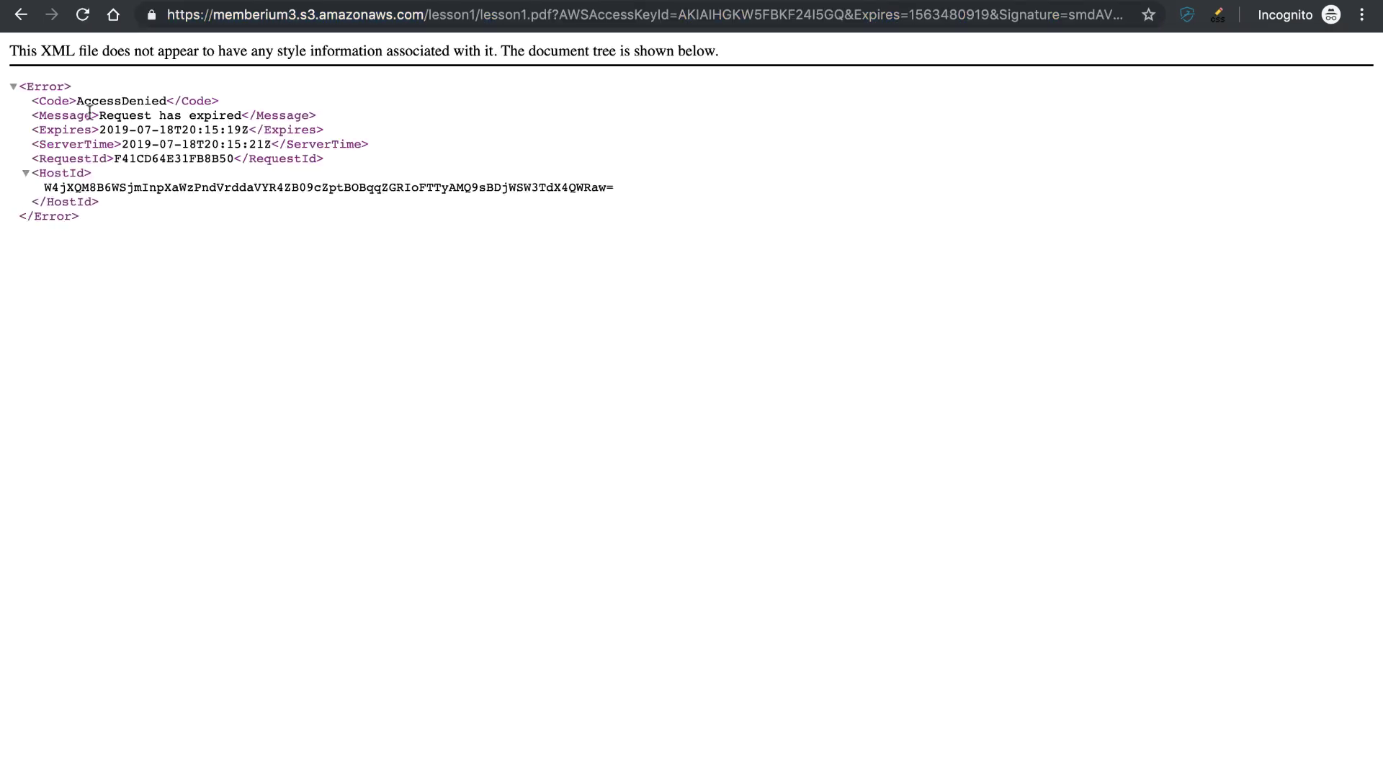
{"action": "left_click_drag", "start_coordinate": [77, 100], "coordinate": [167, 101]}
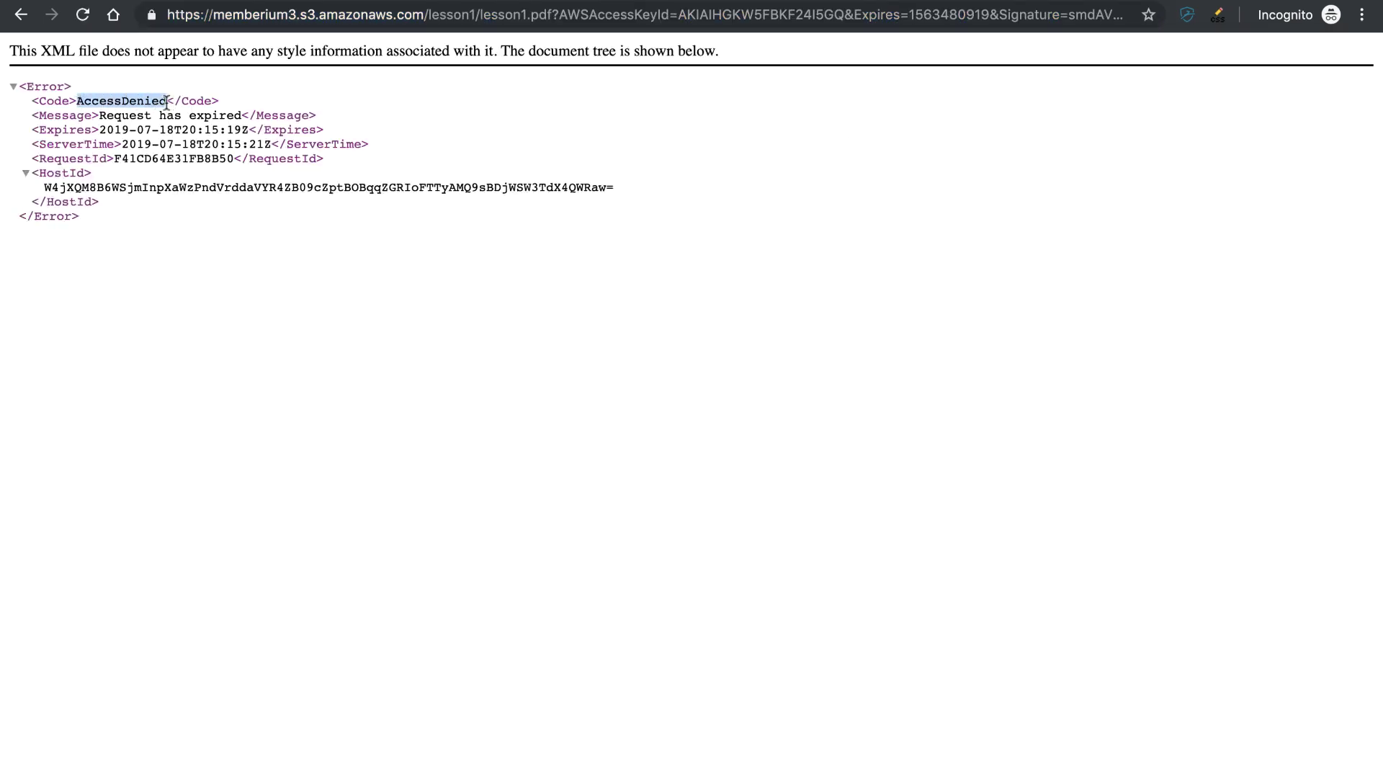